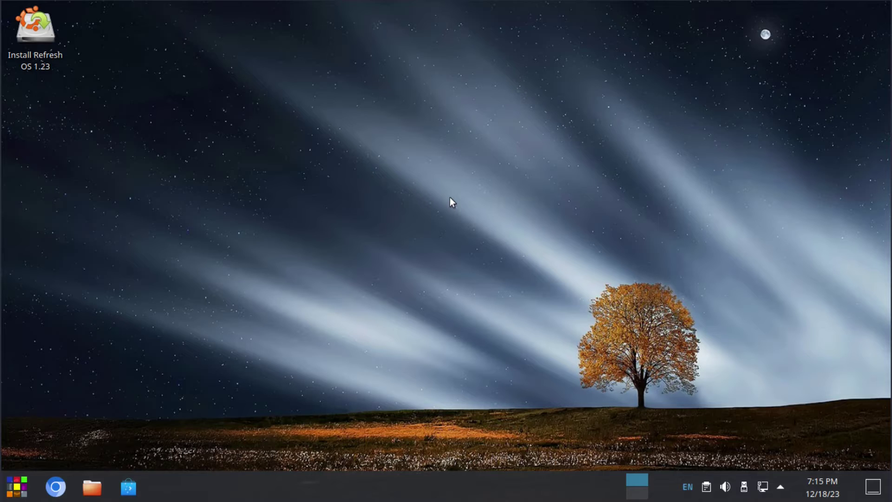
Step: Launch the RefreshOS installer, keep English, and confirm writing the partition changes to disk
double_click(35, 28)
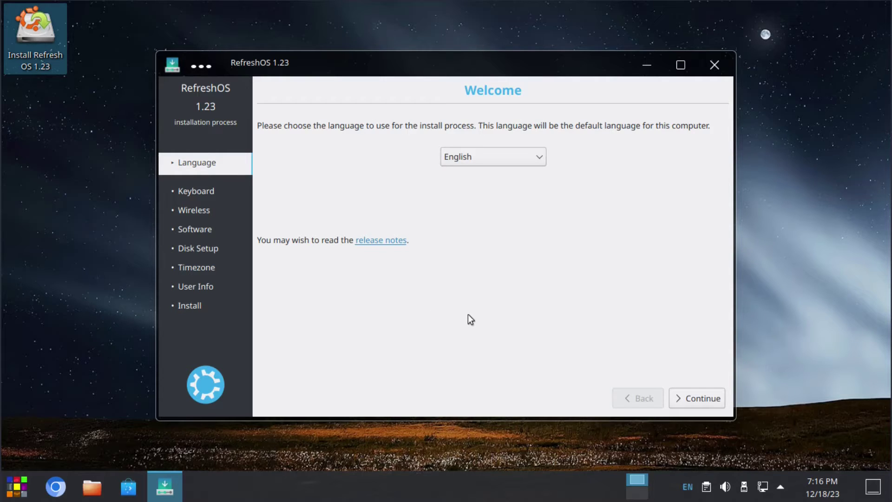
left_click(694, 398)
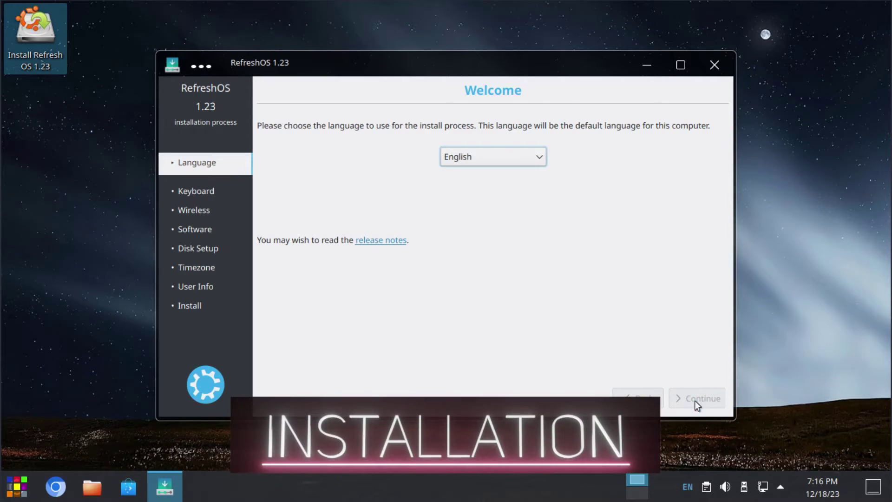
left_click(687, 397)
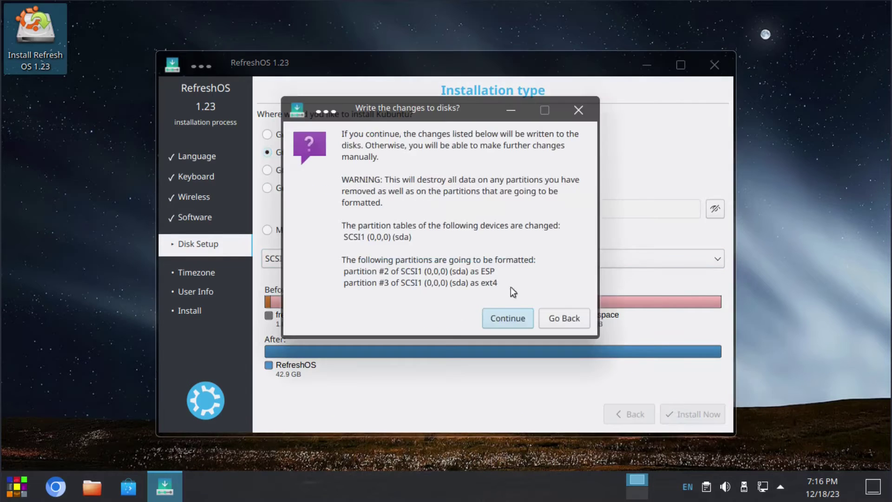
left_click(497, 315)
Step: Enter the user's name and the account password twice, then start the installation
key("Return")
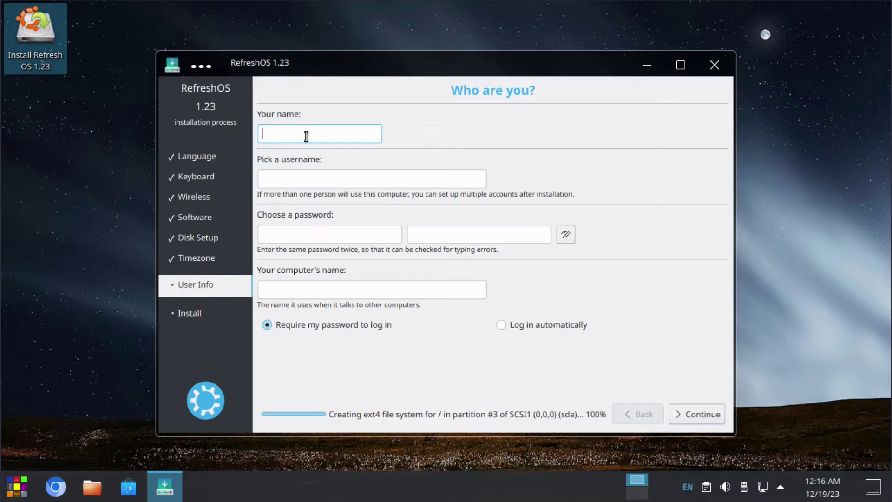
type("LinuxHub")
left_click(294, 234)
type("12")
left_click(448, 233)
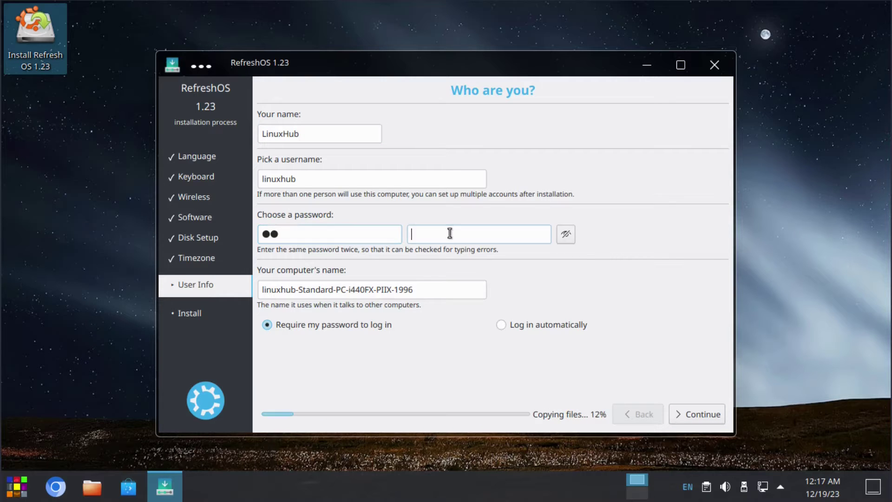
type("12")
left_click(699, 415)
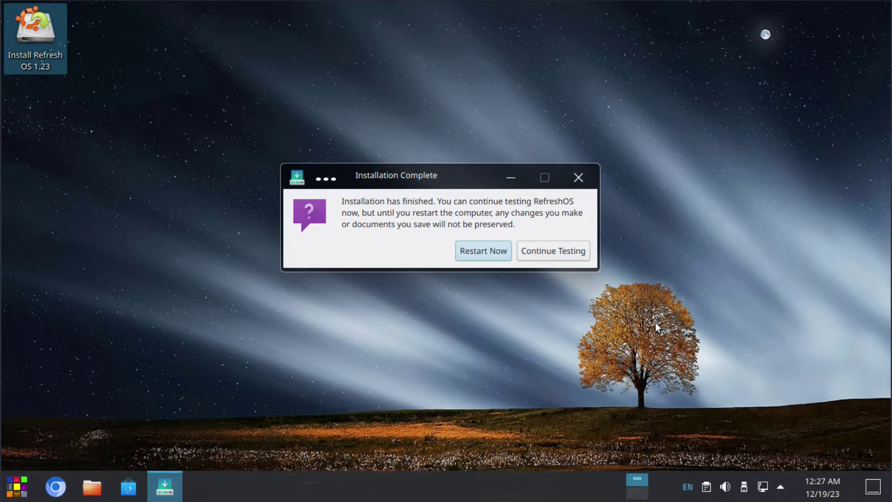
Step: Restart the computer into the newly installed RefreshOS system
left_click(469, 247)
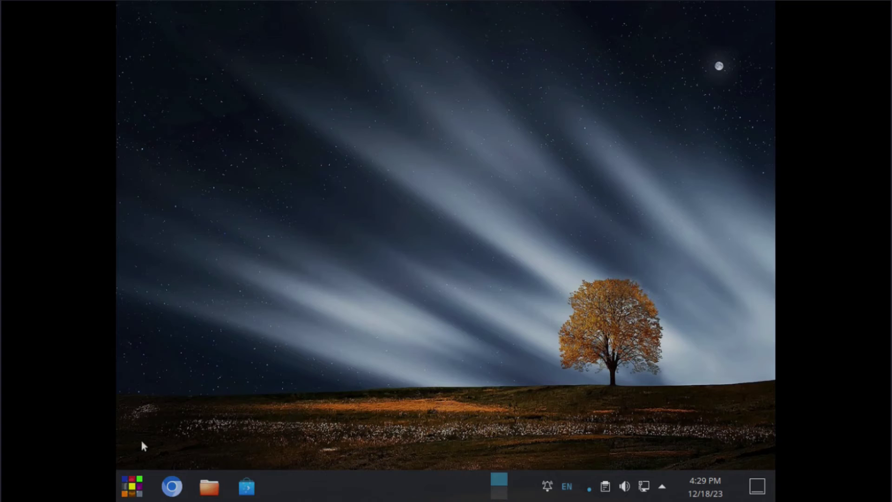
Step: Change the screen resolution to 1920x1080 (16:9) in Display and Monitor, then keep it
left_click(133, 486)
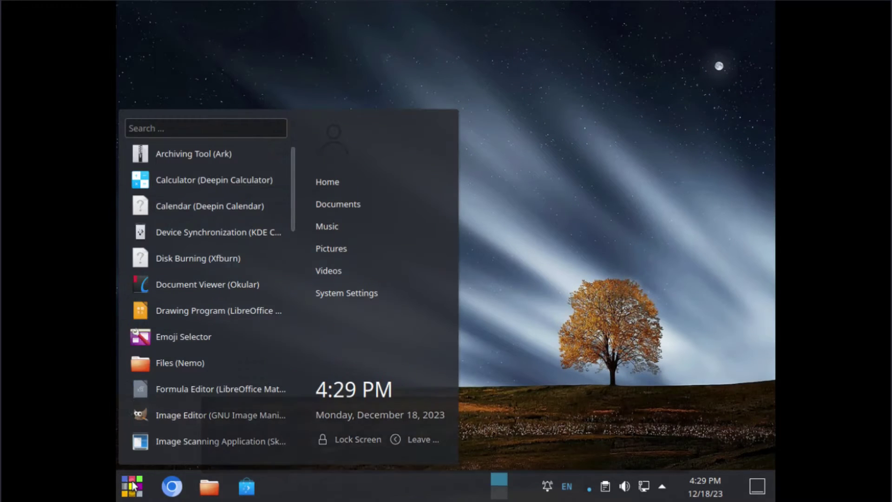
left_click(346, 293)
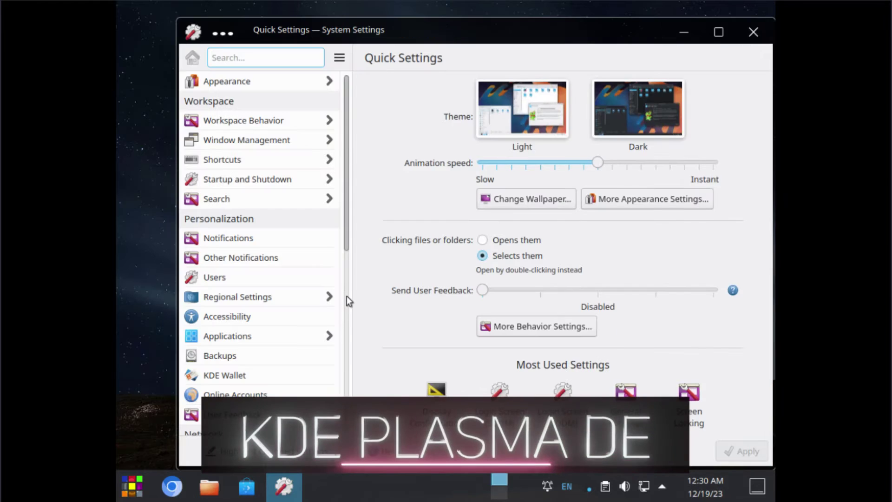
scroll(263, 257, "down", 3)
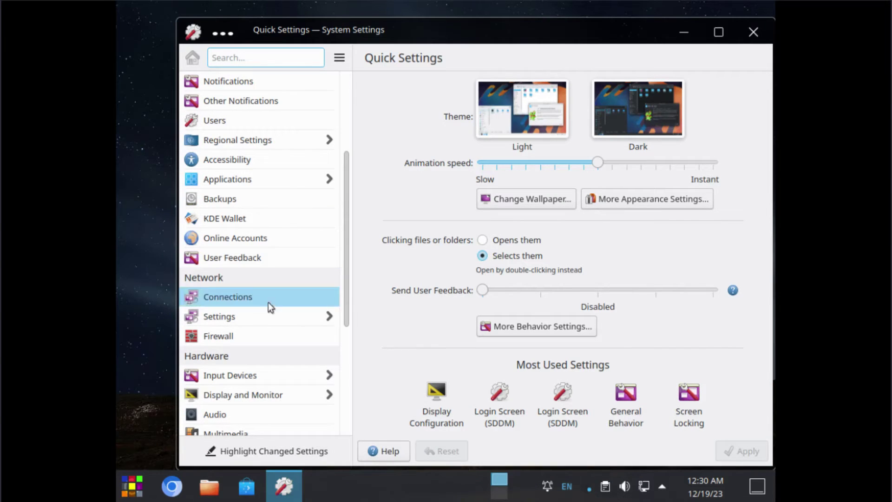
left_click(229, 396)
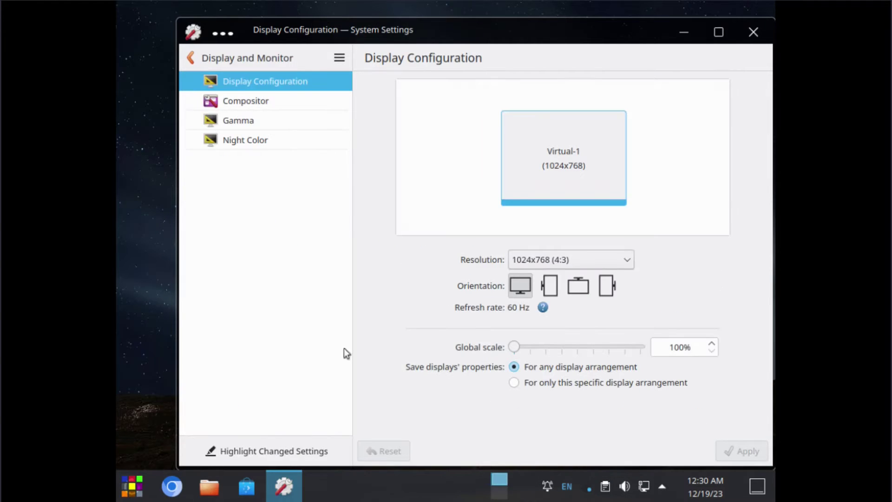
left_click(539, 260)
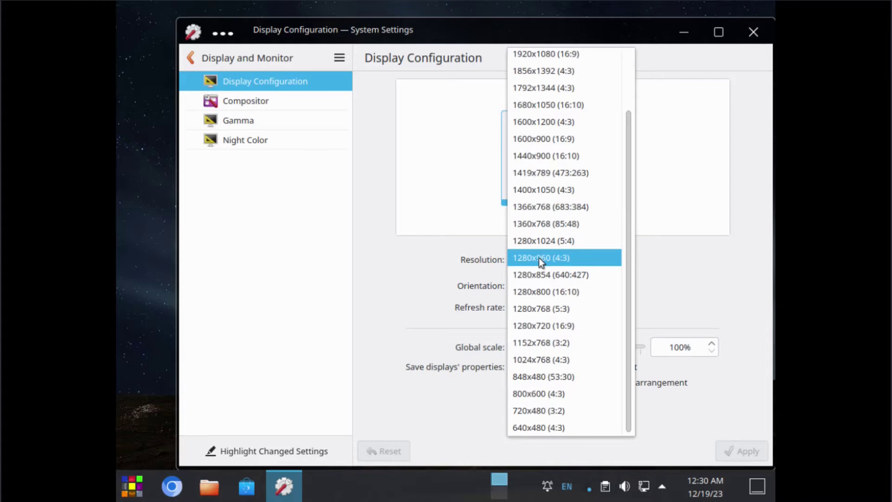
left_click(538, 56)
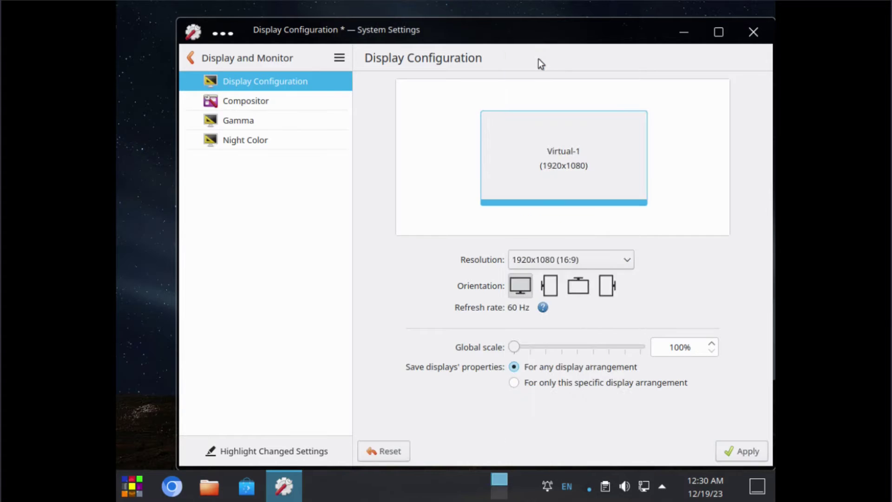
left_click(733, 450)
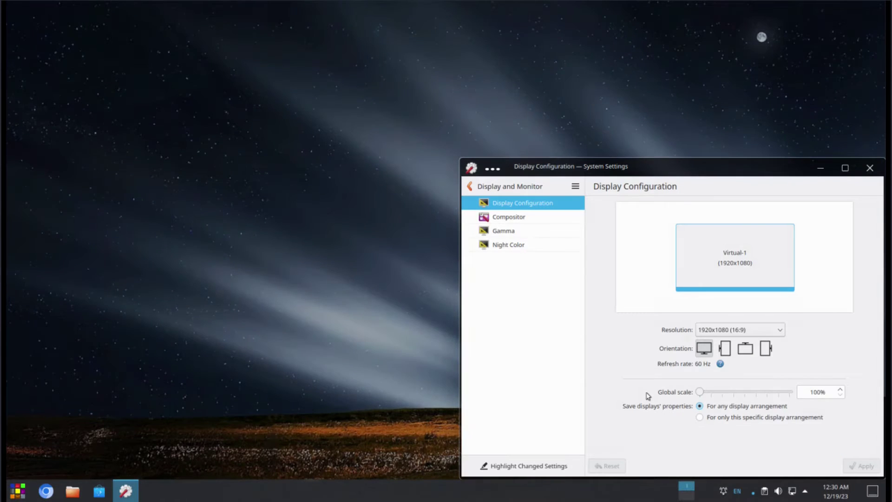
left_click(750, 346)
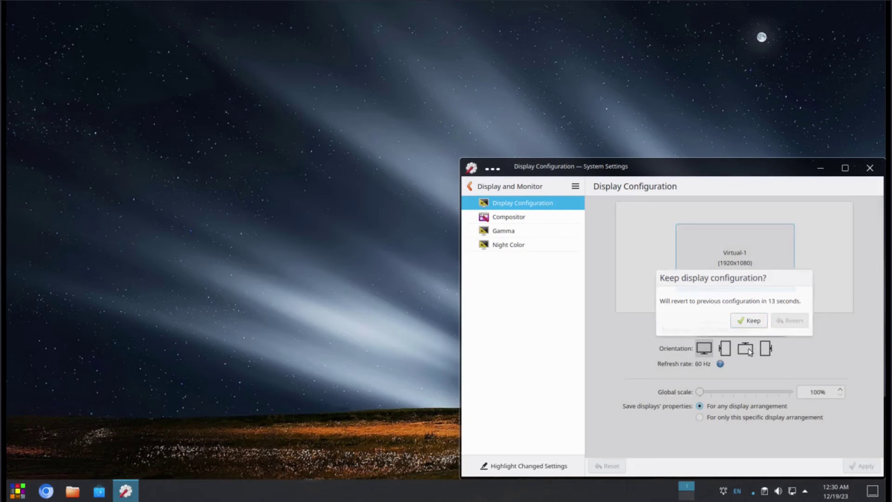
Step: Close the System Settings window to return to the desktop
left_click(877, 170)
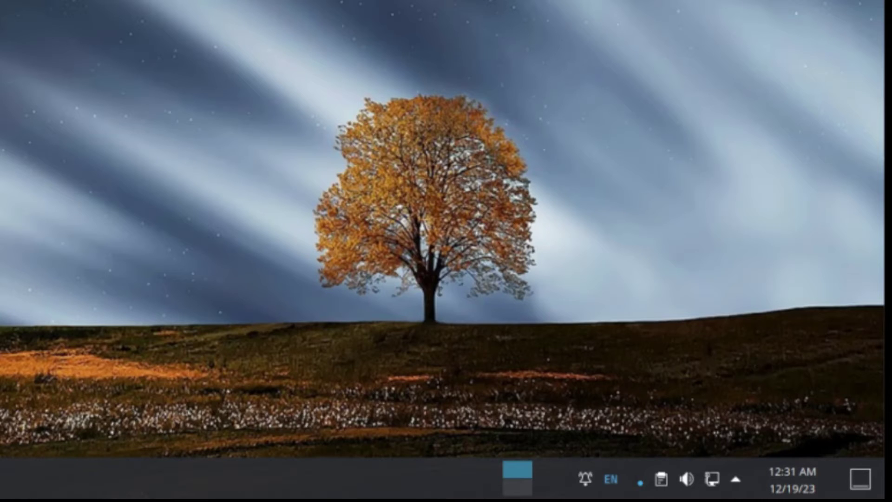
mouse_move(796, 474)
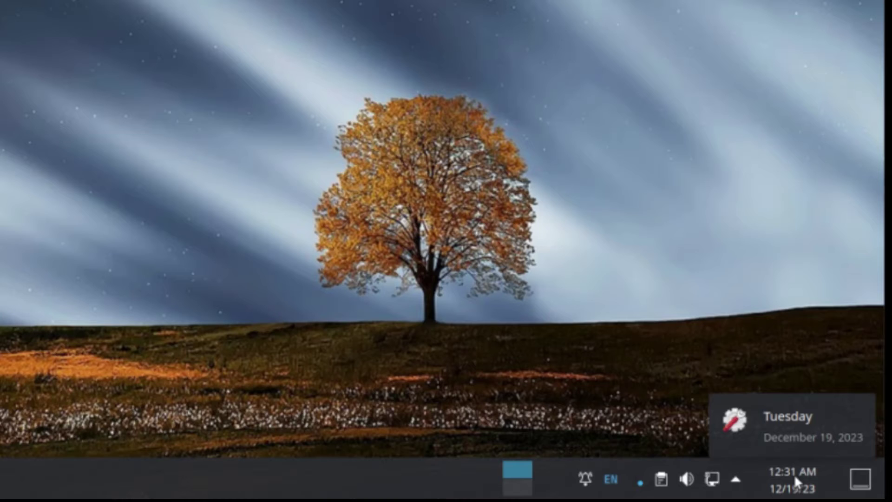
left_click(793, 474)
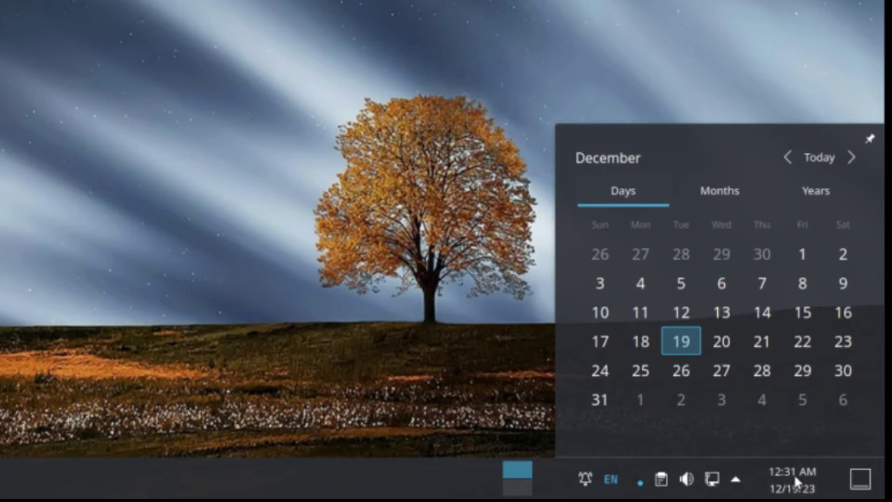
left_click(793, 474)
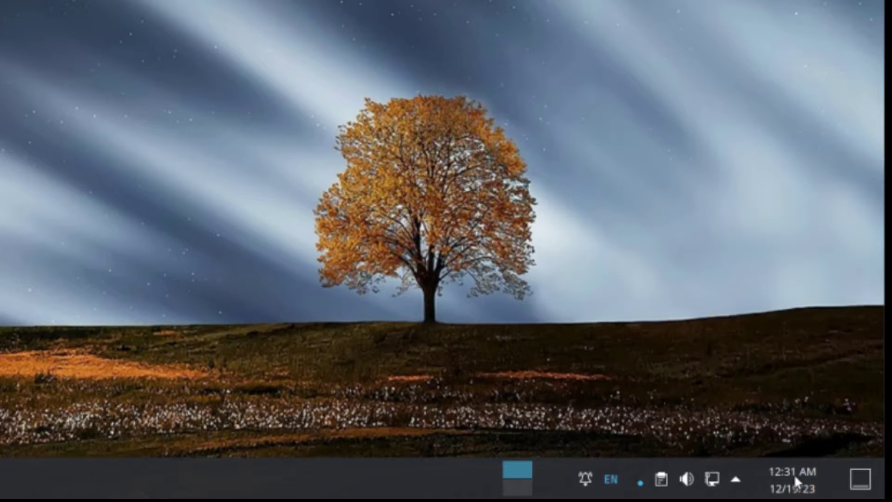
left_click(736, 480)
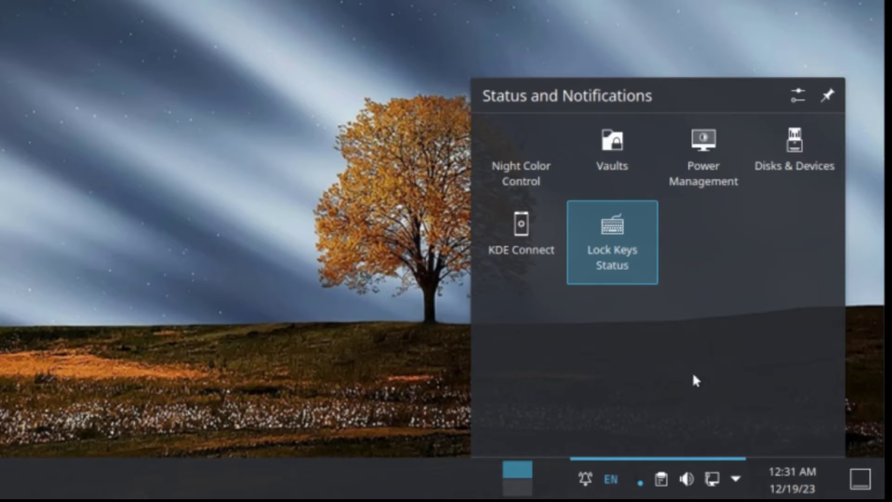
left_click(734, 479)
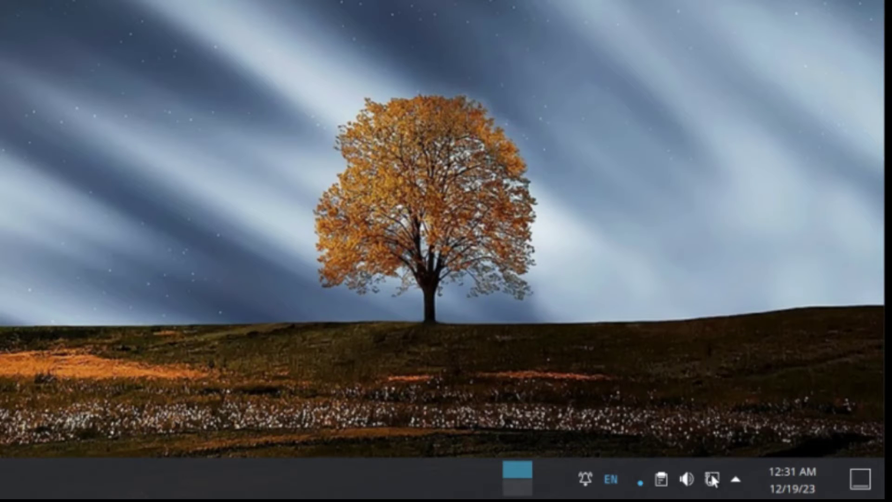
left_click(713, 479)
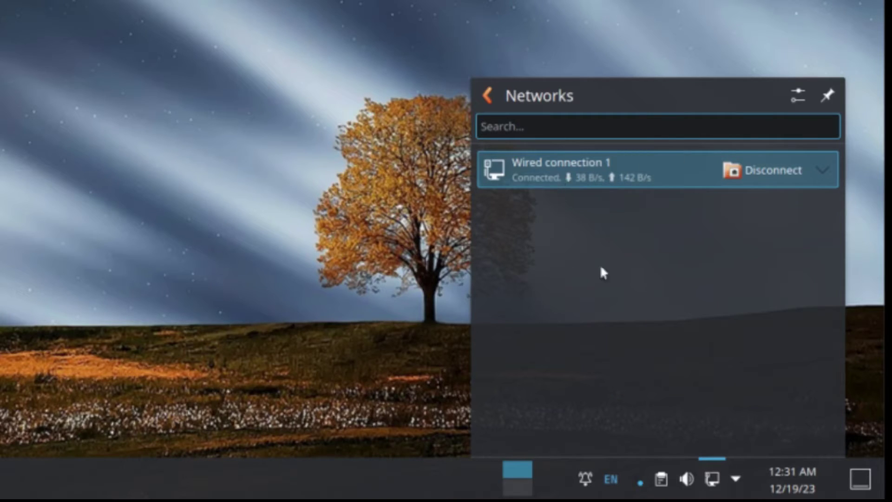
left_click(713, 483)
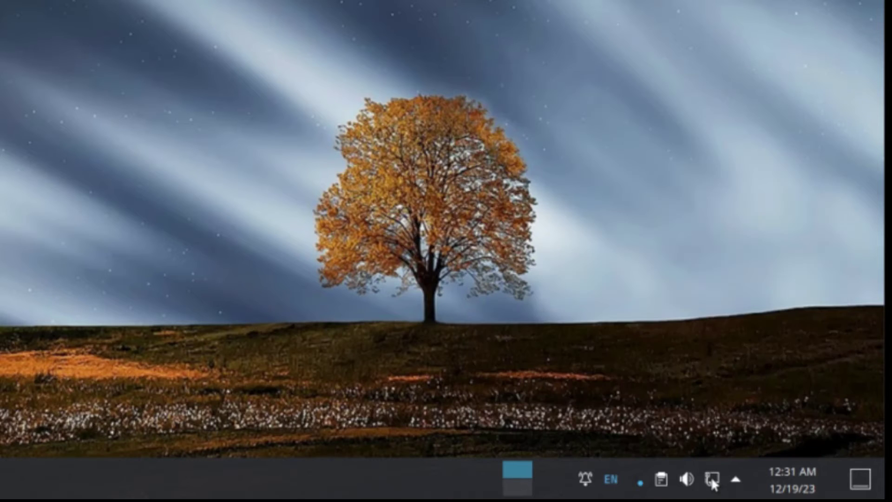
left_click(687, 479)
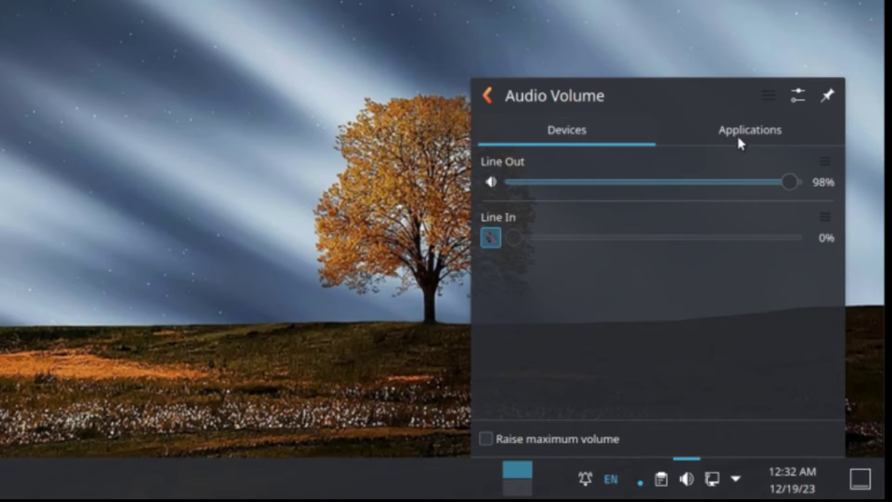
left_click(688, 478)
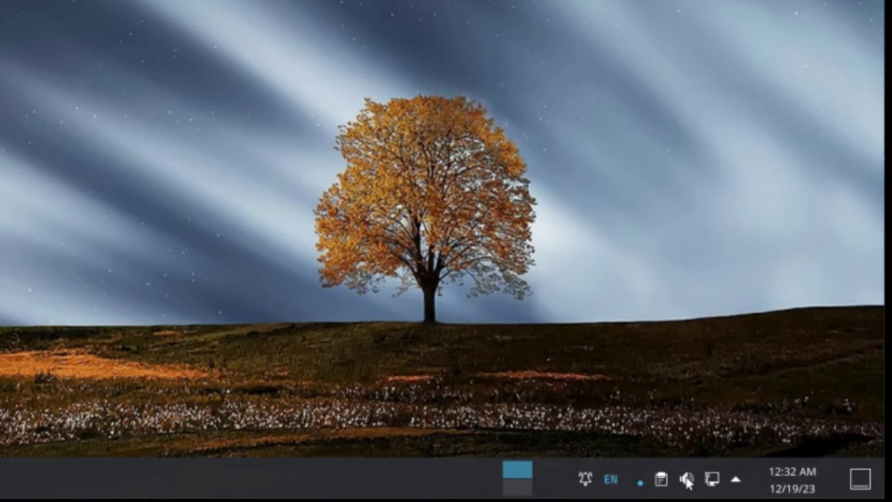
left_click(662, 479)
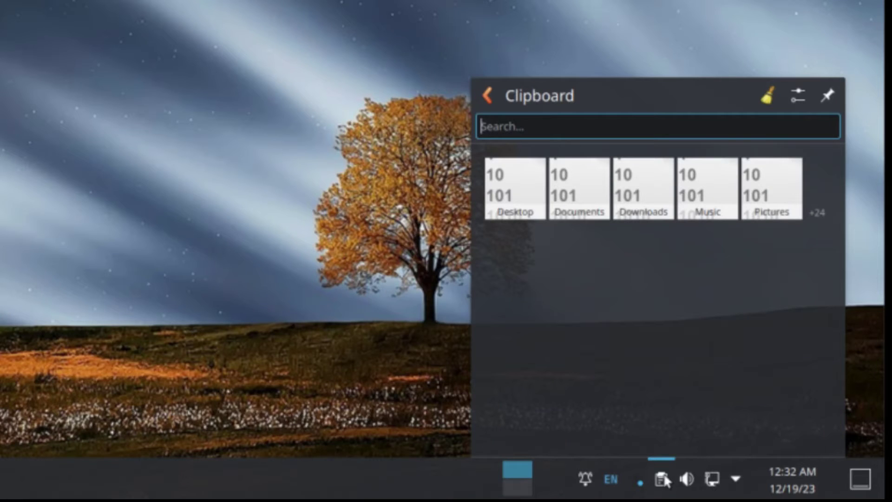
left_click(662, 478)
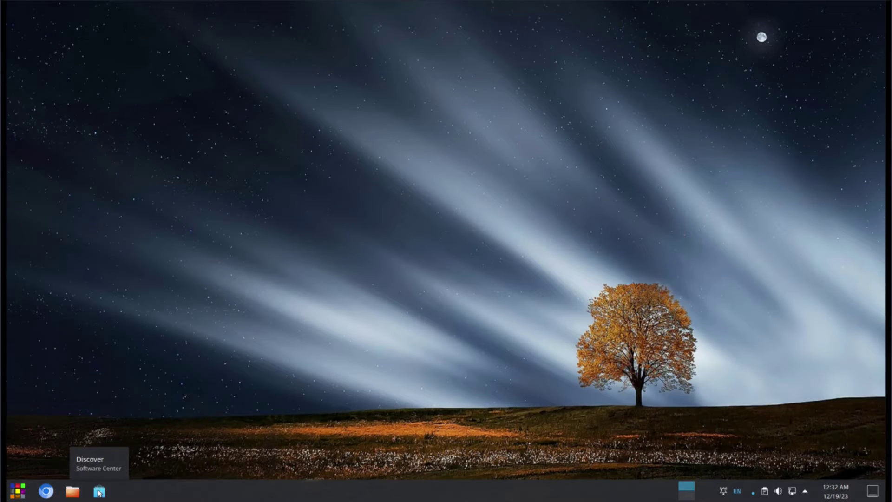
Step: Launch Discover, view its About page showing version 5.24.7, then close it
left_click(99, 491)
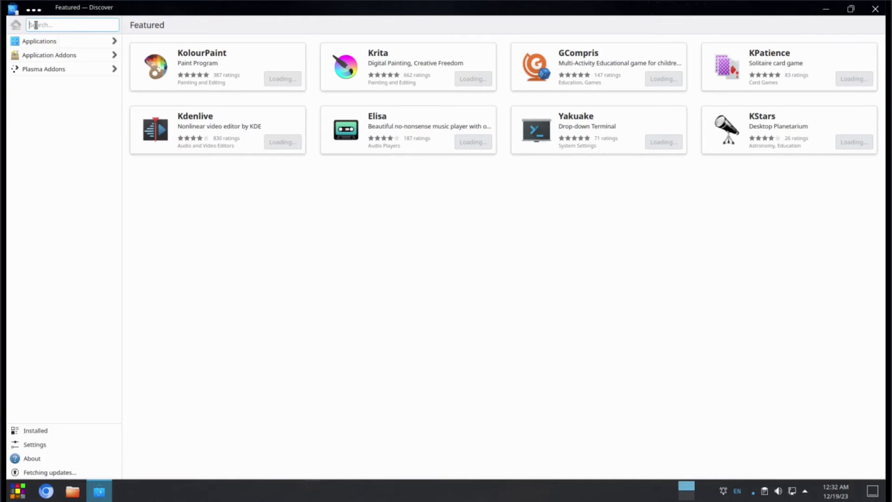
type("gimp")
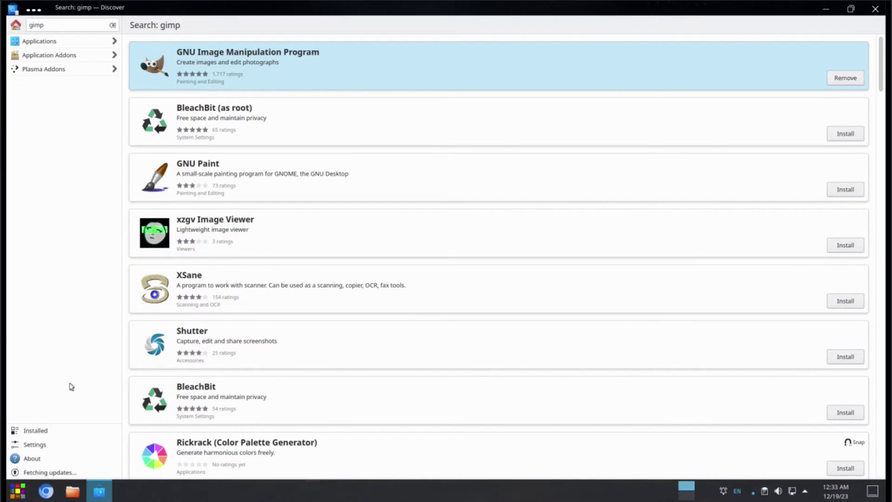
left_click(32, 458)
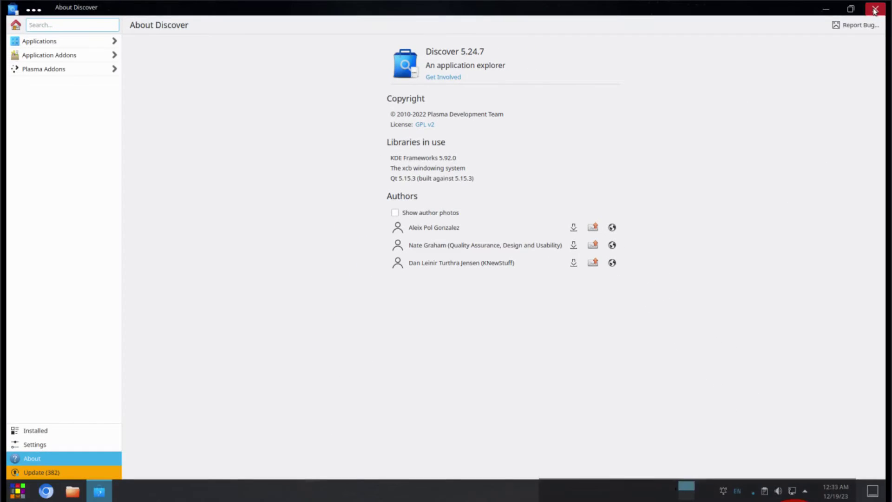
left_click(875, 11)
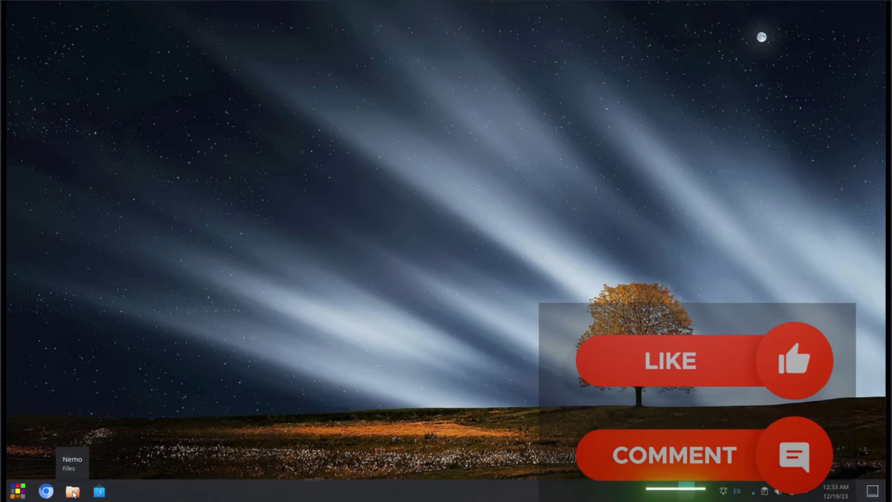
left_click(73, 492)
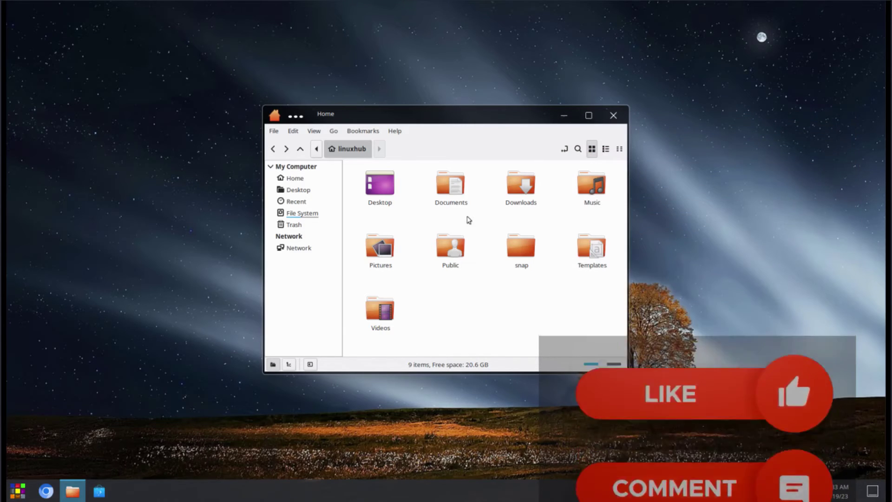
left_click(395, 131)
left_click(441, 172)
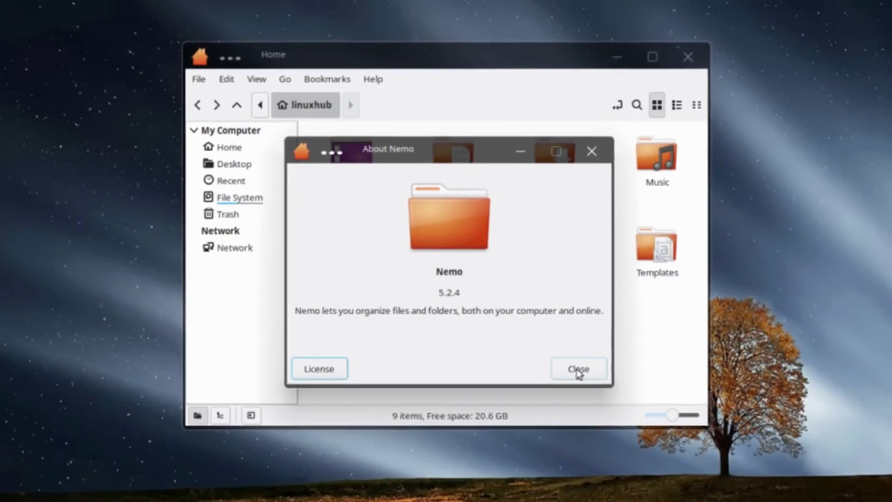
left_click(655, 437)
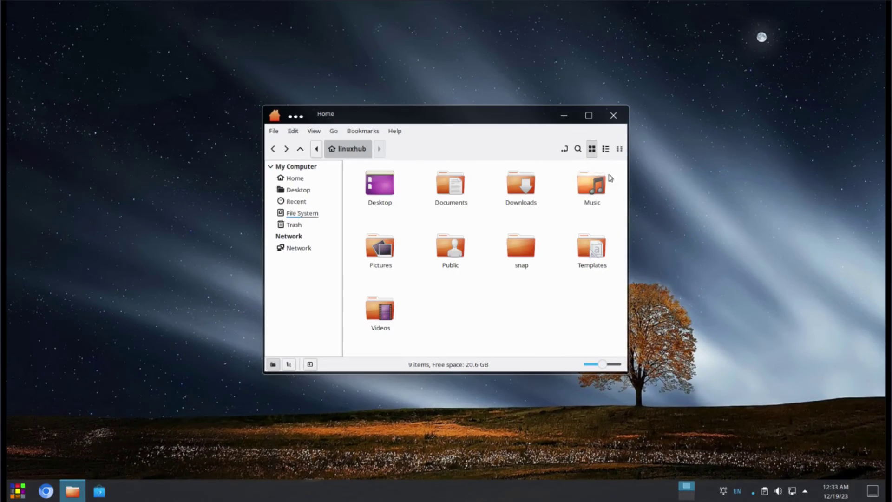
left_click(613, 115)
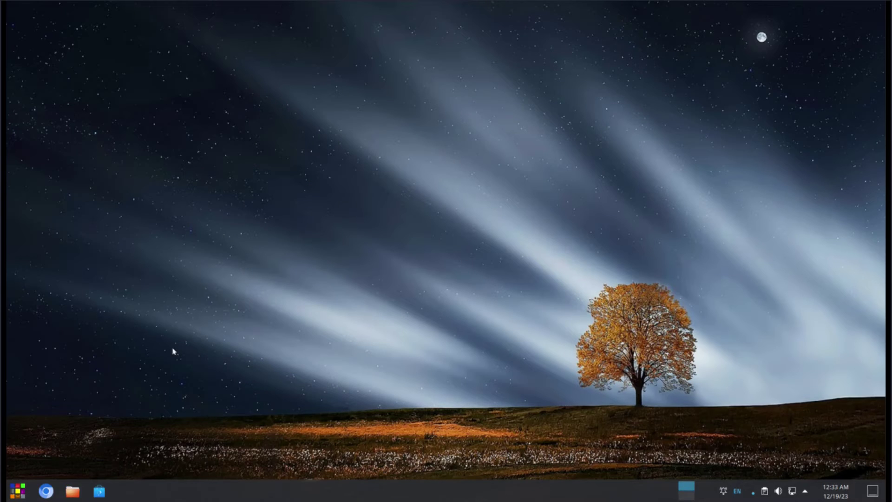
left_click(46, 492)
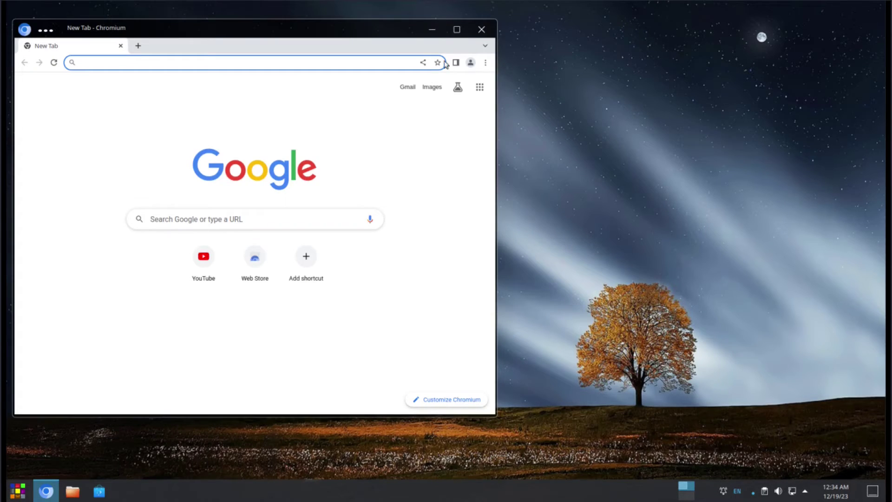
double_click(360, 29)
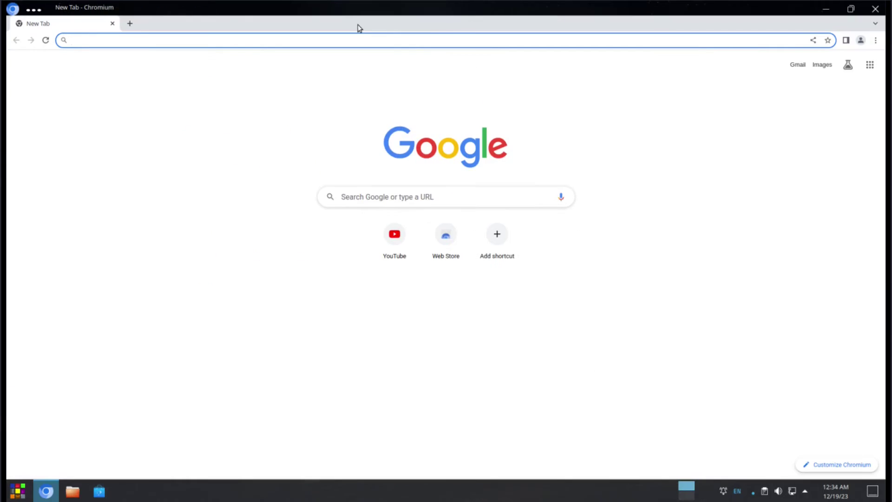
left_click(875, 40)
left_click(801, 219)
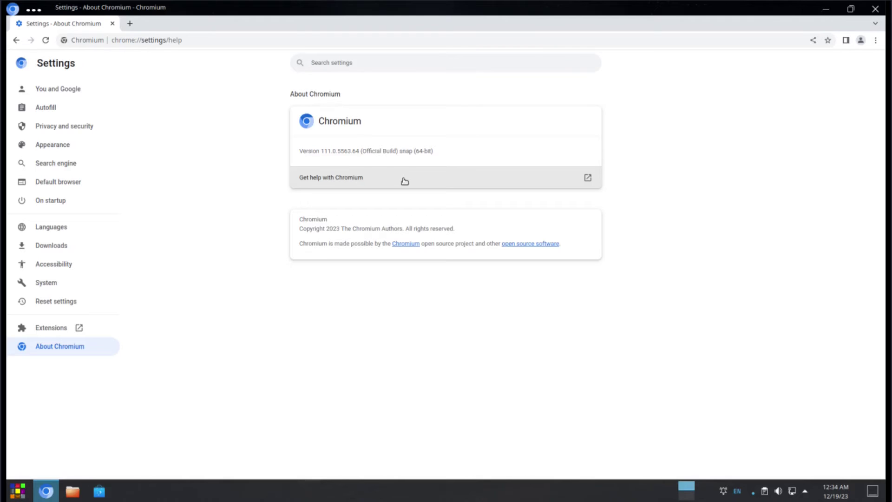
key("ctrl+plus")
key("ctrl+plus")
key("ctrl+plus")
key("ctrl+plus")
key("ctrl+plus")
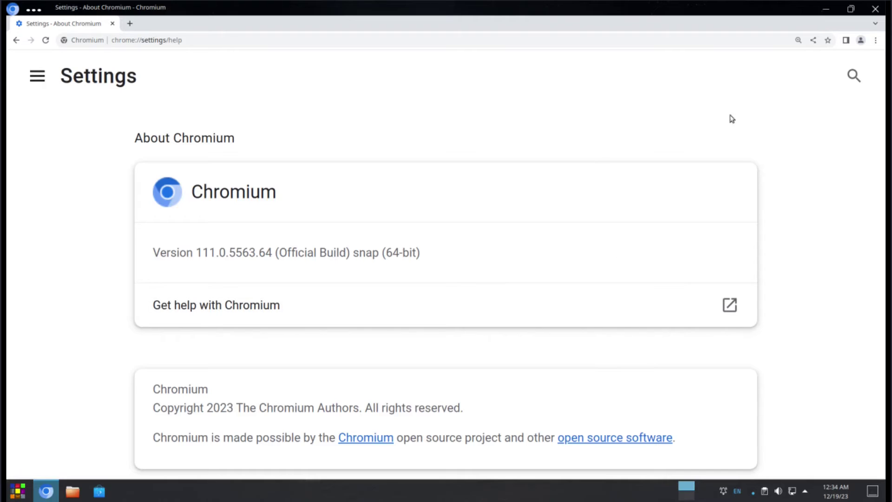
left_click(877, 11)
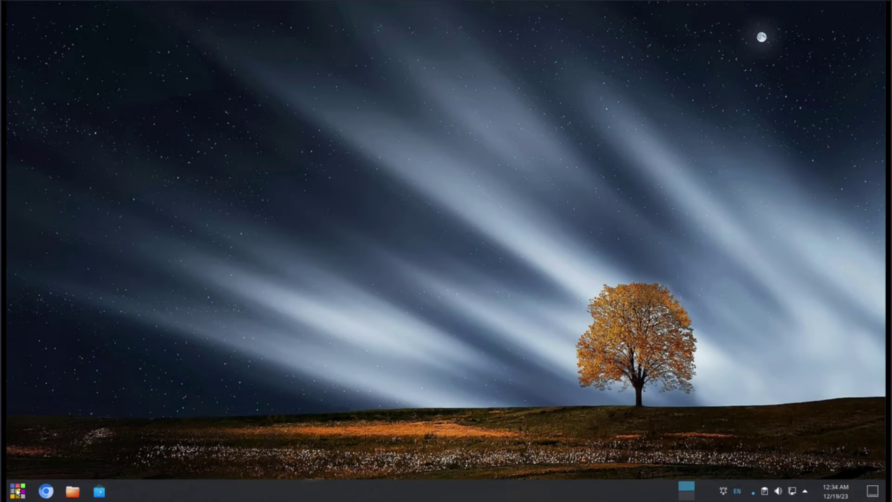
Step: Open the application launcher from the taskbar start button
left_click(17, 491)
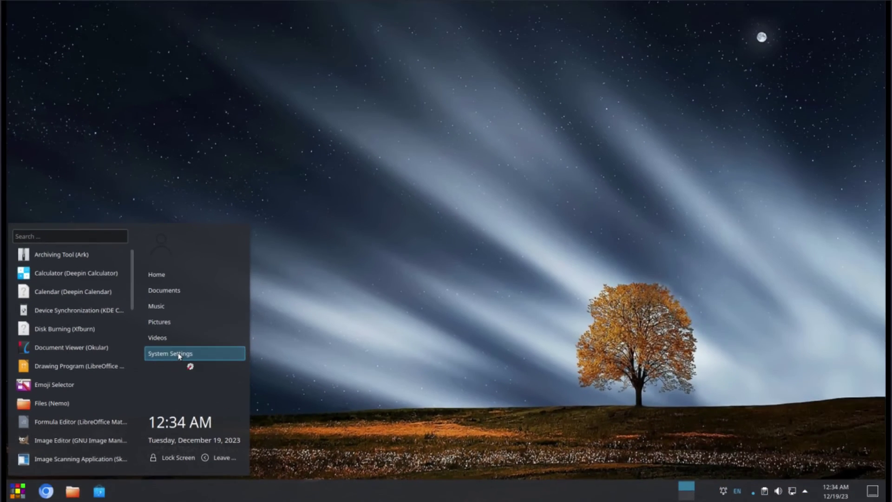
Step: Launch System Settings maximized and browse its sidebar from the Quick Settings page
left_click(302, 245)
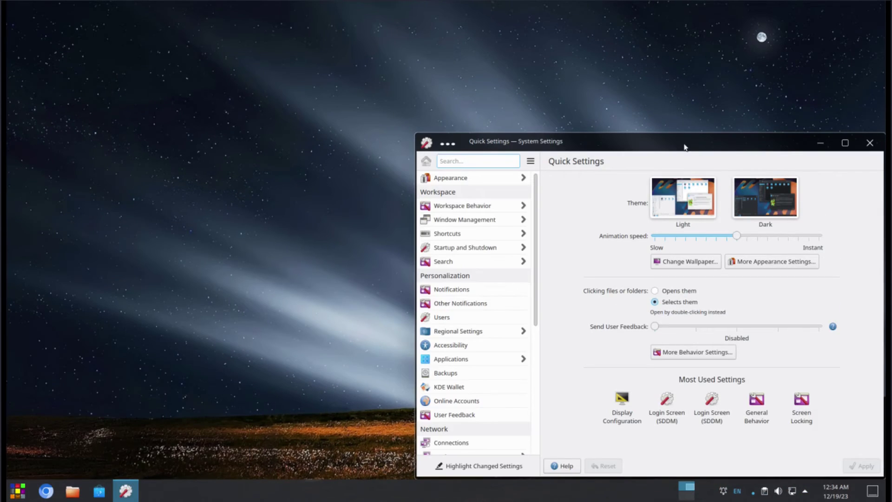
double_click(683, 145)
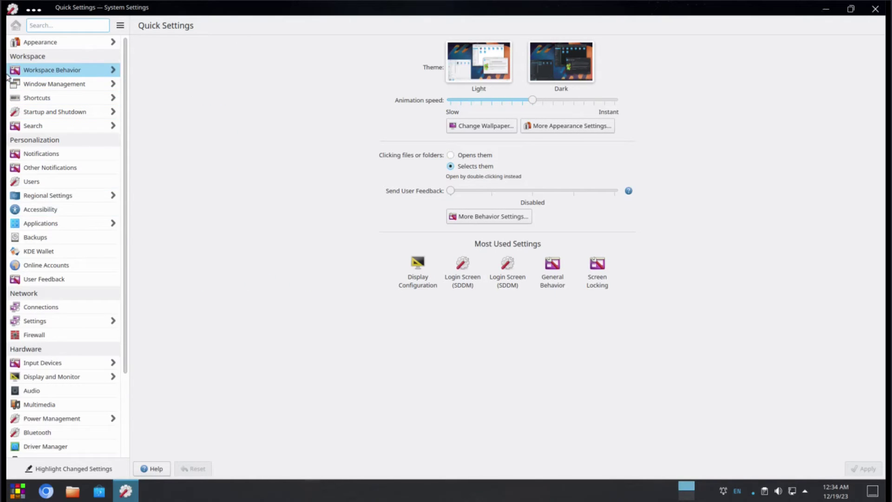
mouse_move(48, 45)
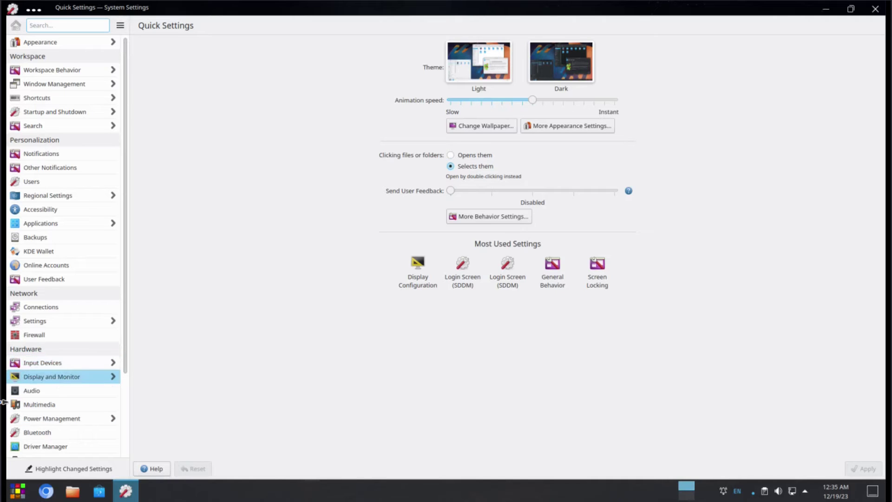
scroll(57, 385, "down", 3)
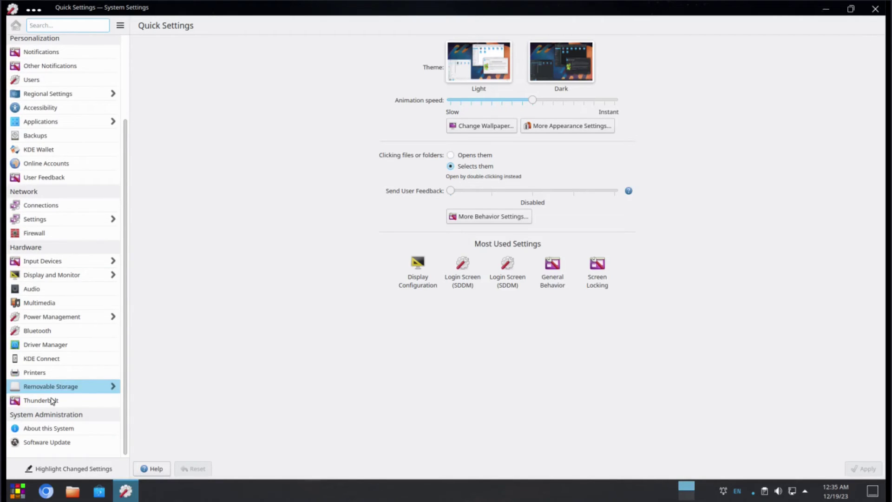
scroll(52, 400, "up", 4)
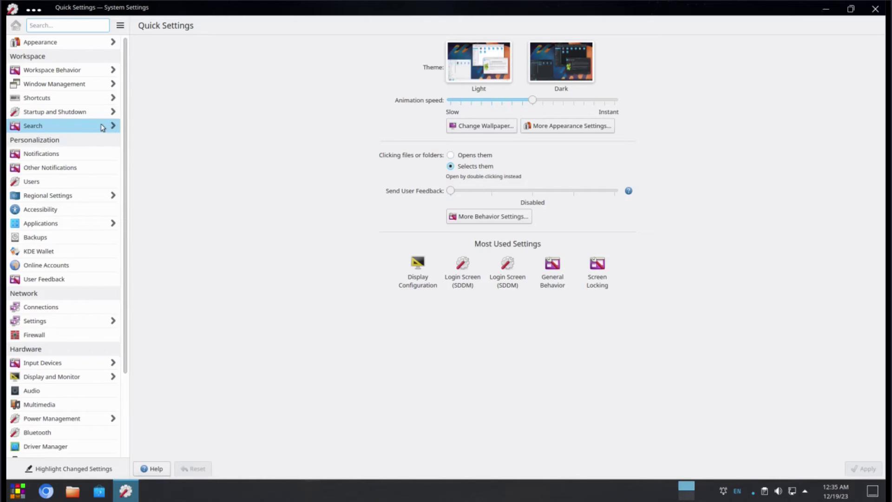
left_click(875, 10)
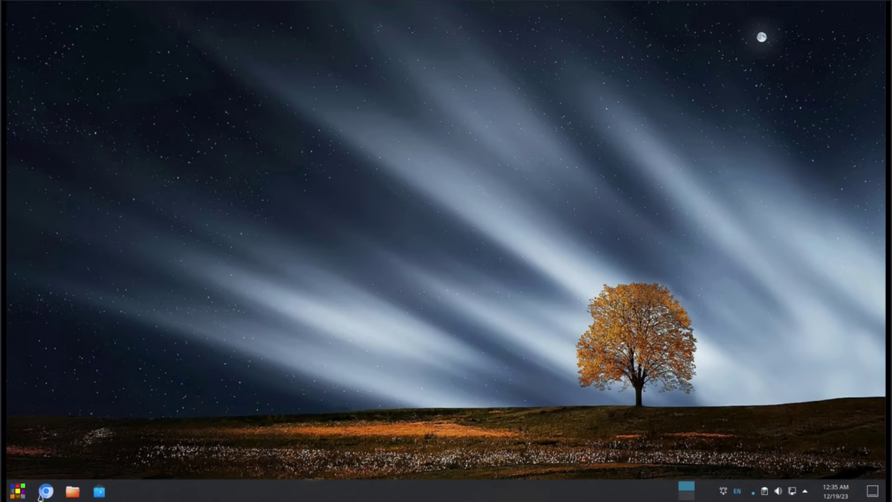
left_click(16, 492)
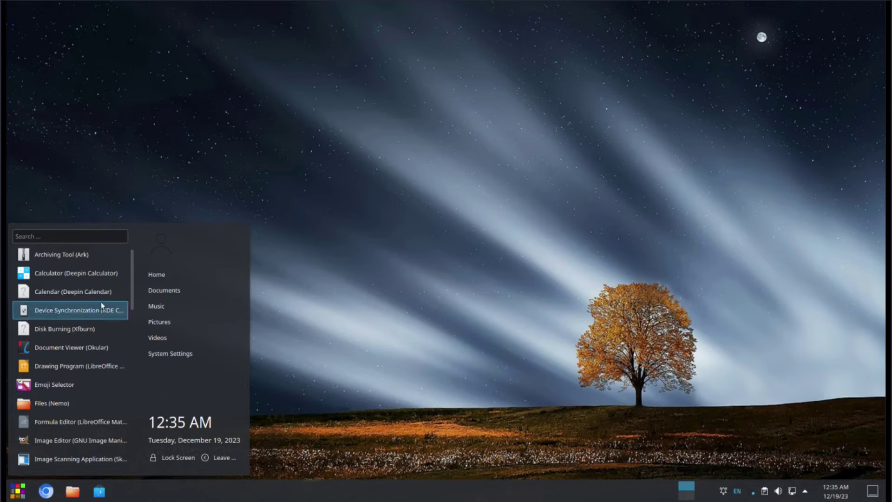
scroll(39, 281, "down", 10)
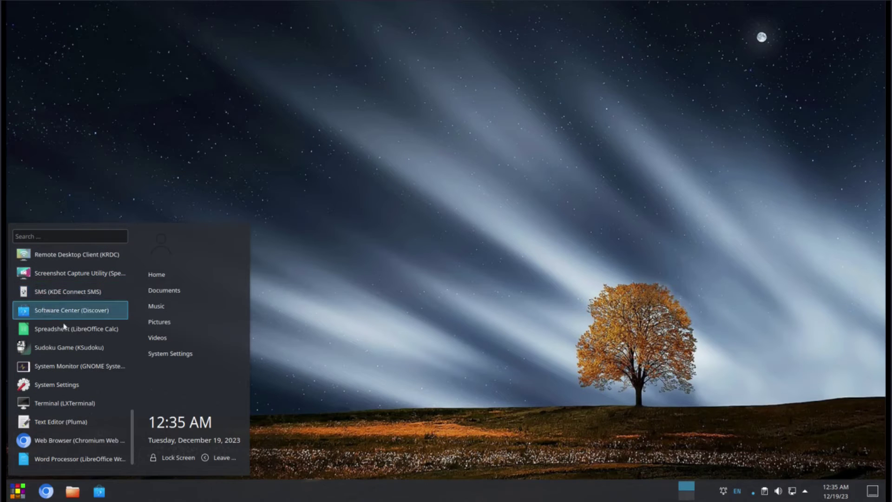
scroll(46, 320, "up", 10)
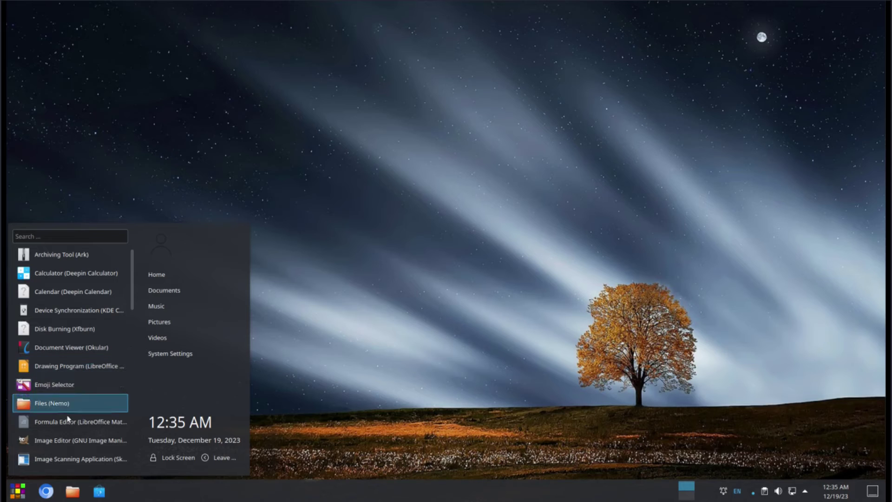
left_click(60, 441)
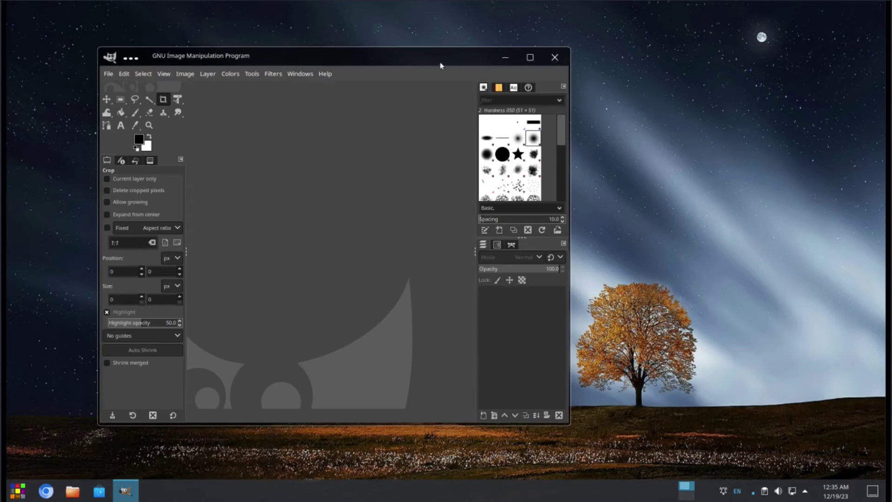
double_click(419, 58)
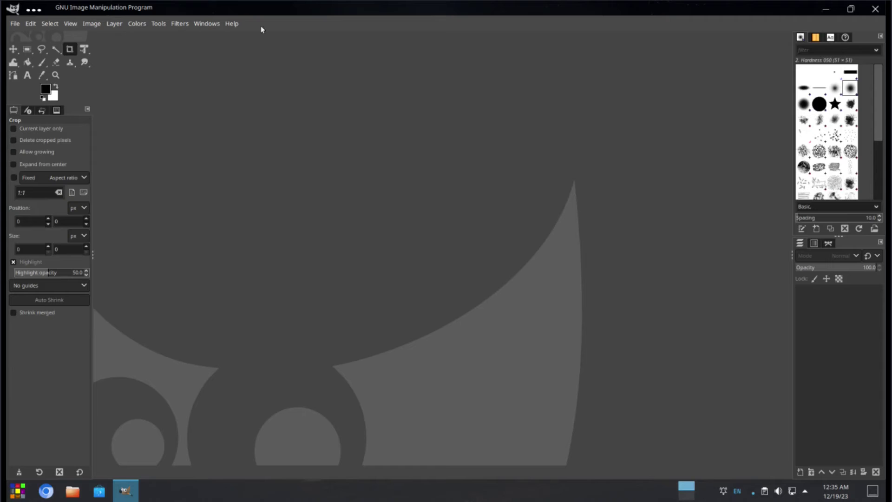
left_click(230, 24)
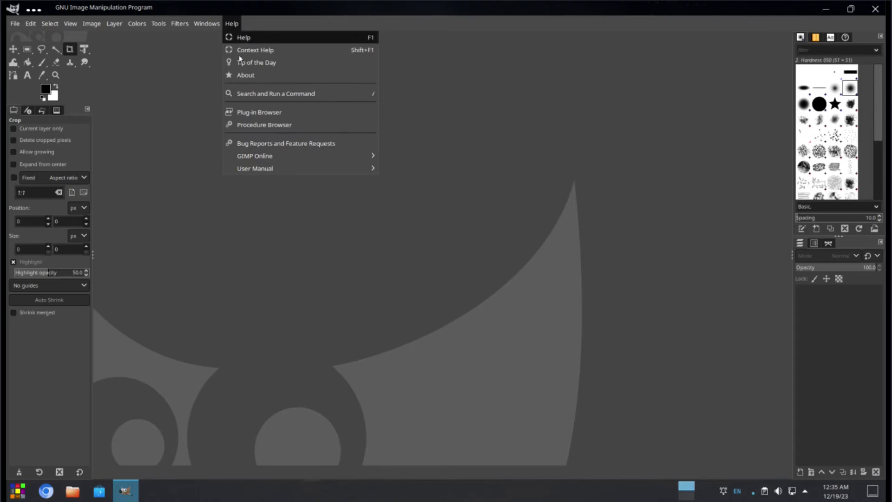
left_click(243, 75)
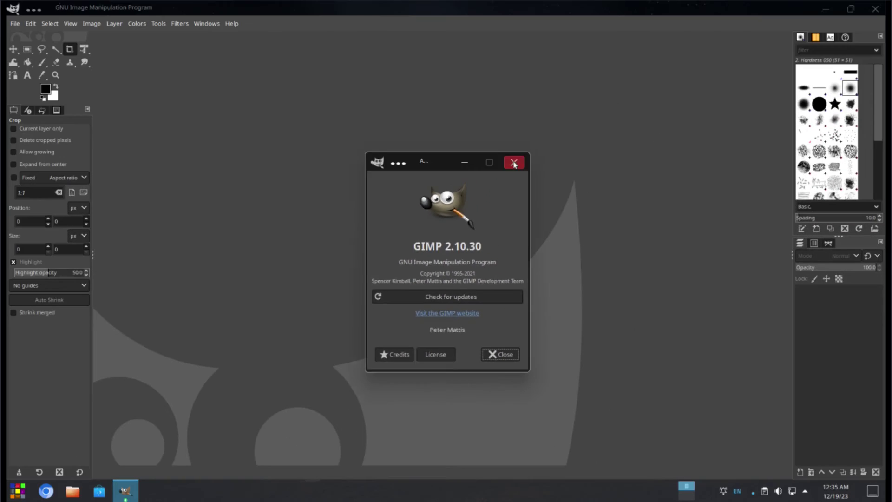
left_click(514, 163)
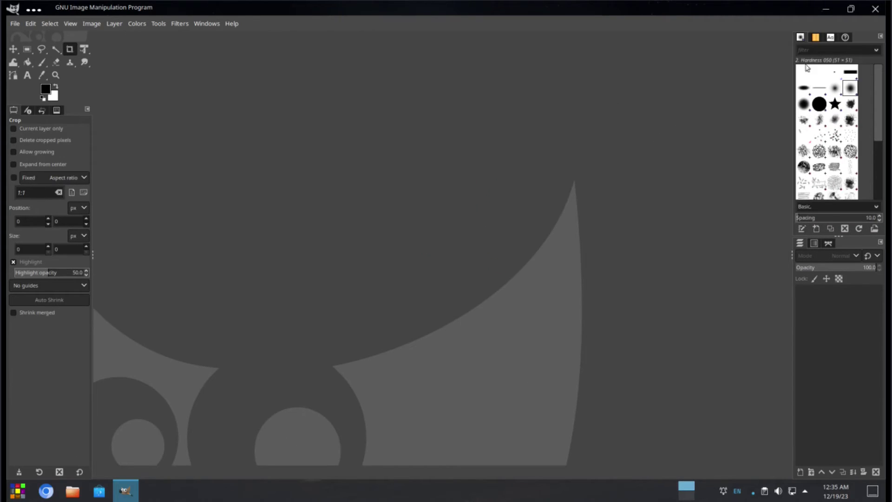
left_click(876, 9)
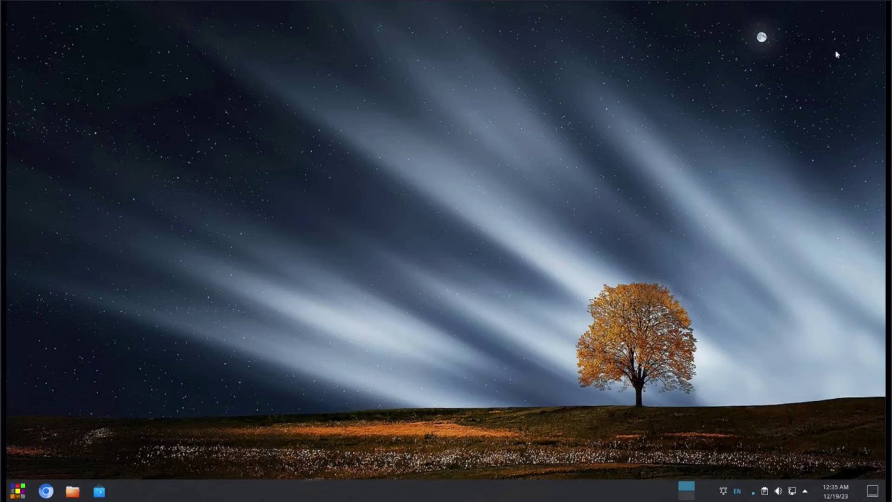
Step: Launch Elisa maximized, view About Elisa showing version 21.12.3, then close the player
left_click(15, 490)
scroll(84, 395, "down", 4)
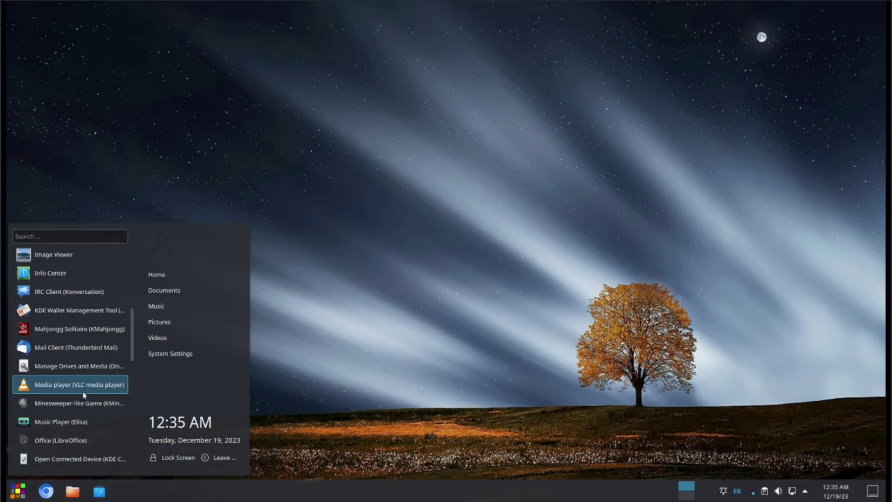
left_click(63, 423)
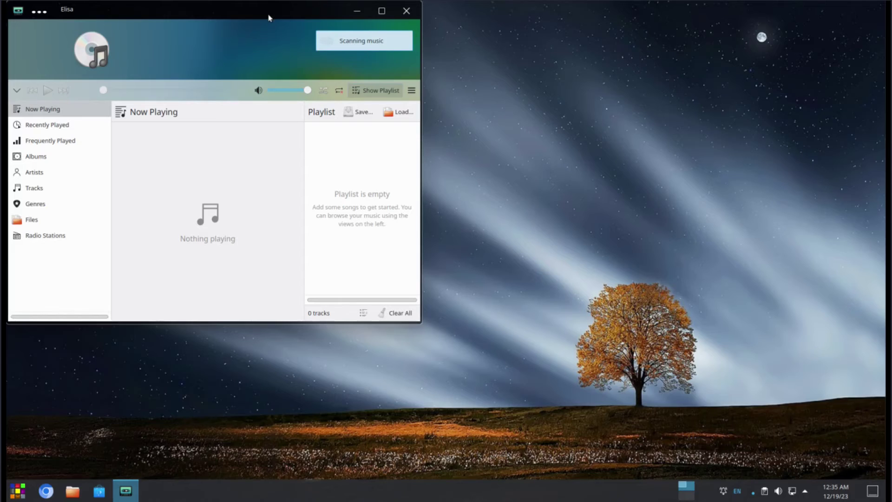
double_click(269, 18)
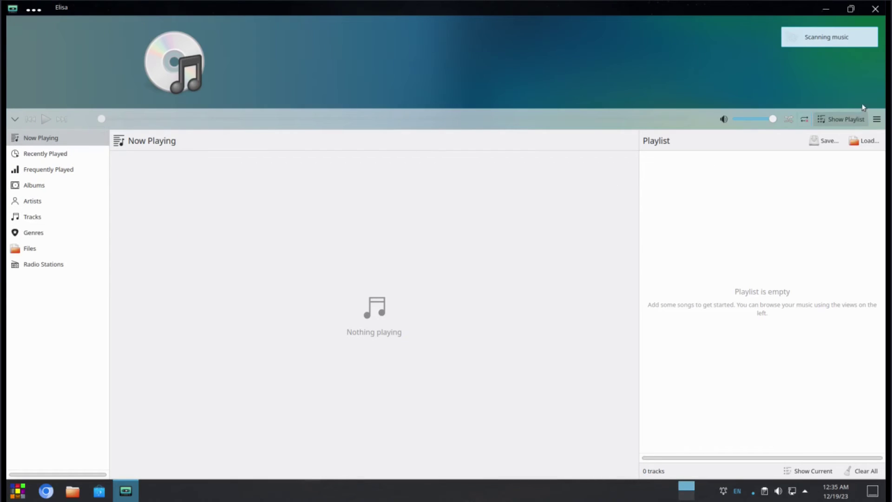
left_click(877, 120)
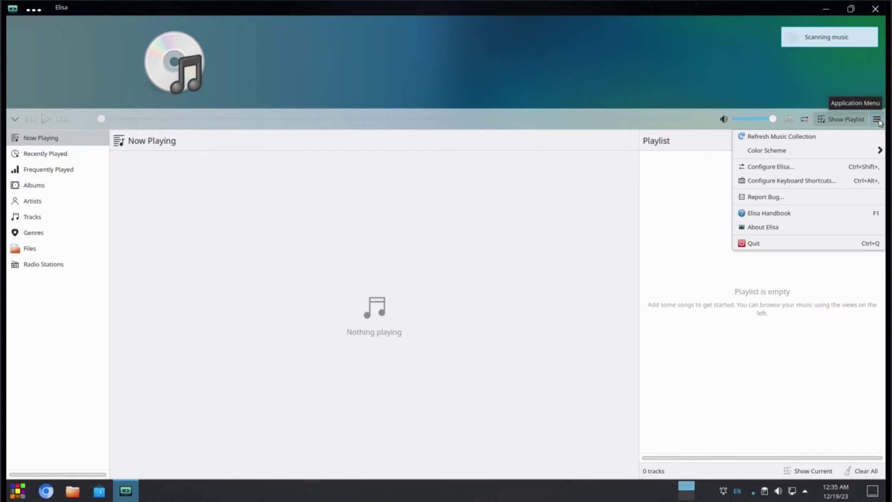
left_click(771, 227)
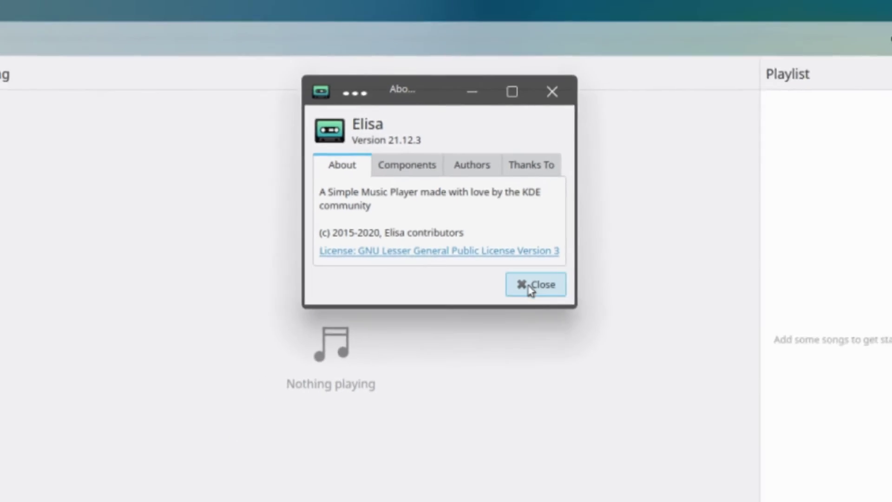
left_click(567, 296)
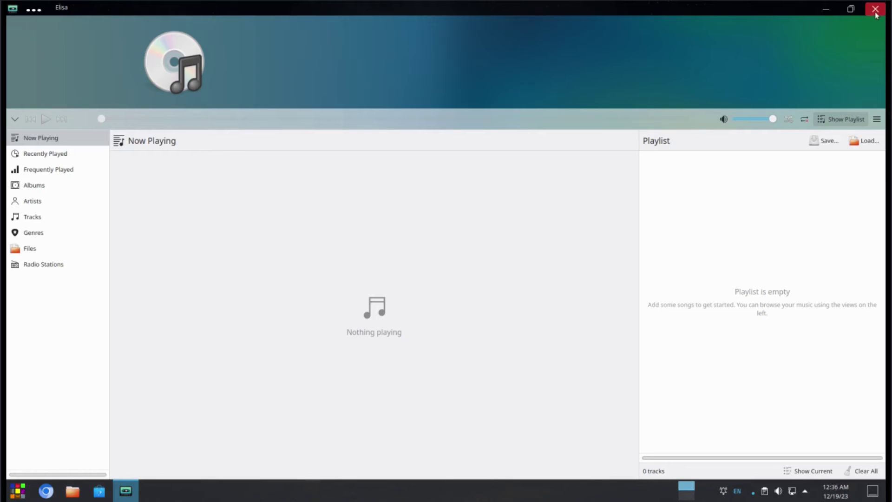
left_click(875, 10)
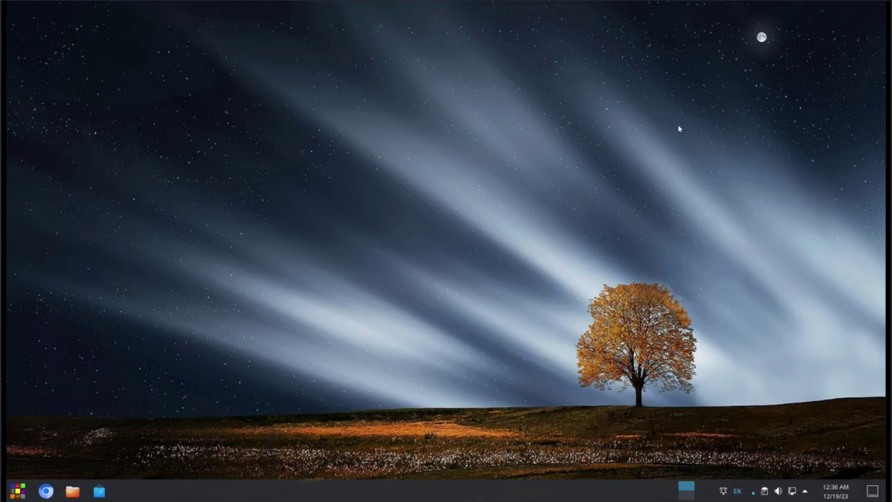
Step: Launch VLC, accept the metadata network access policy, and view Help > About (version 3.0.16)
left_click(18, 491)
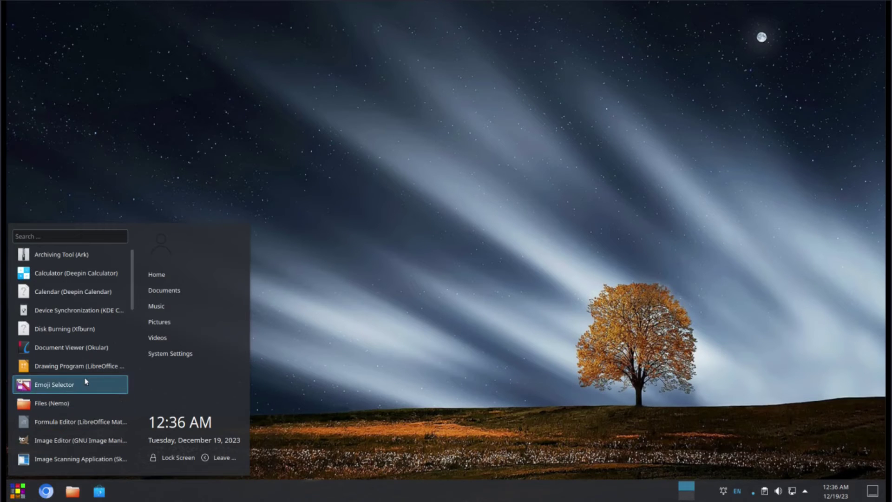
scroll(85, 381, "down", 4)
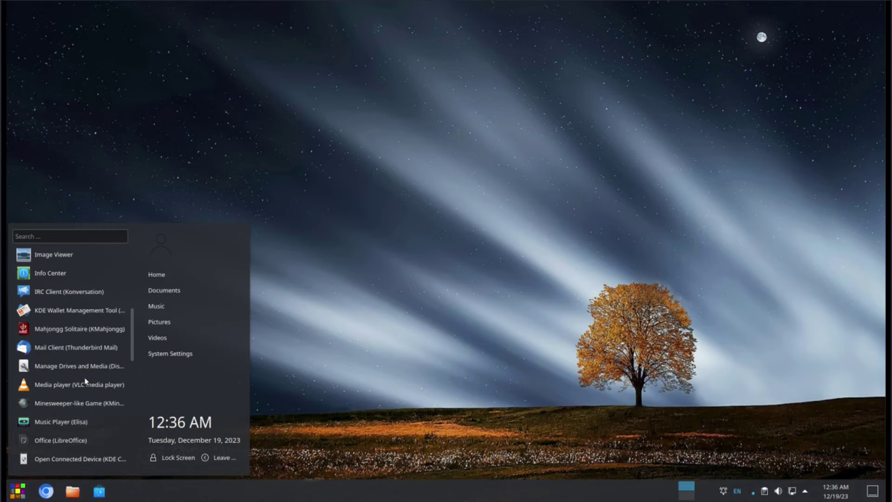
left_click(44, 385)
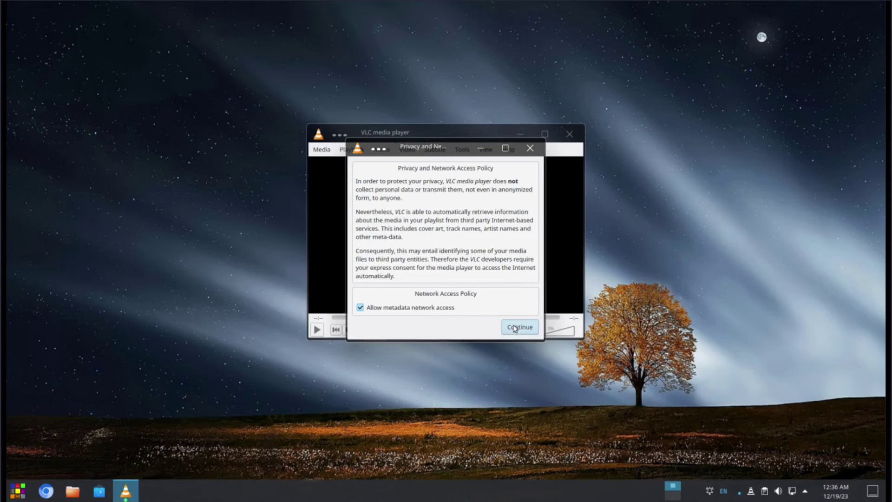
left_click(514, 327)
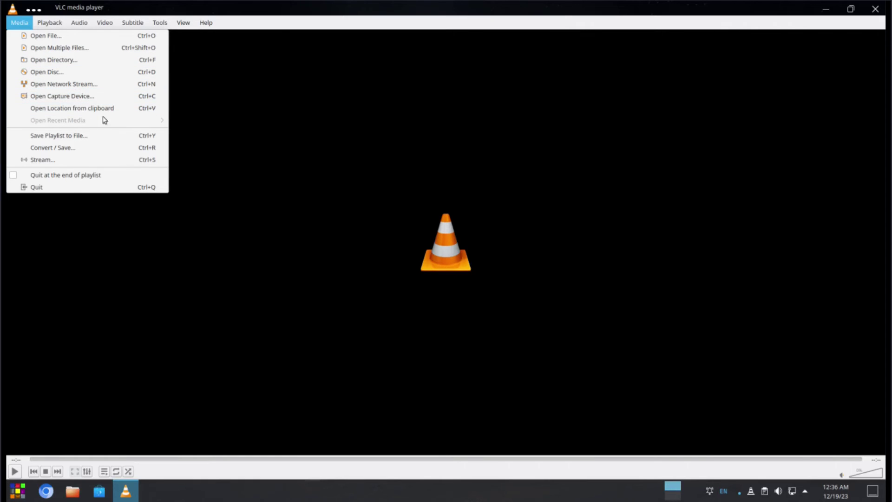
mouse_move(86, 22)
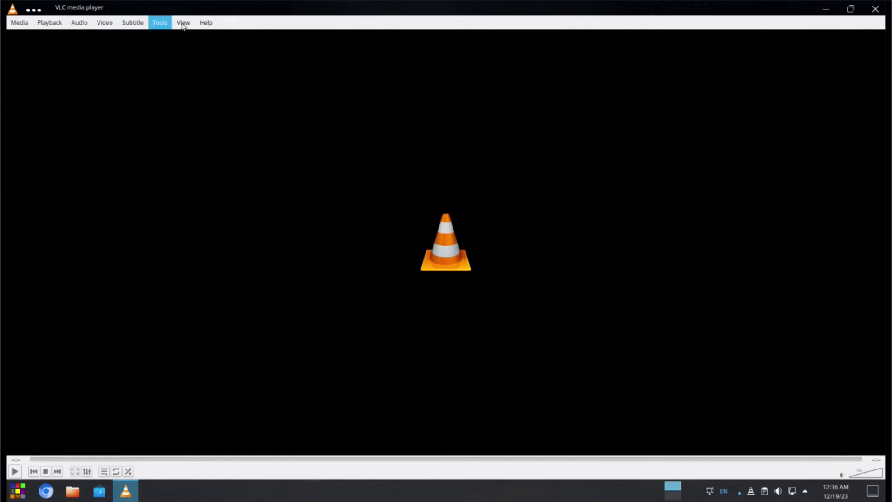
mouse_move(211, 26)
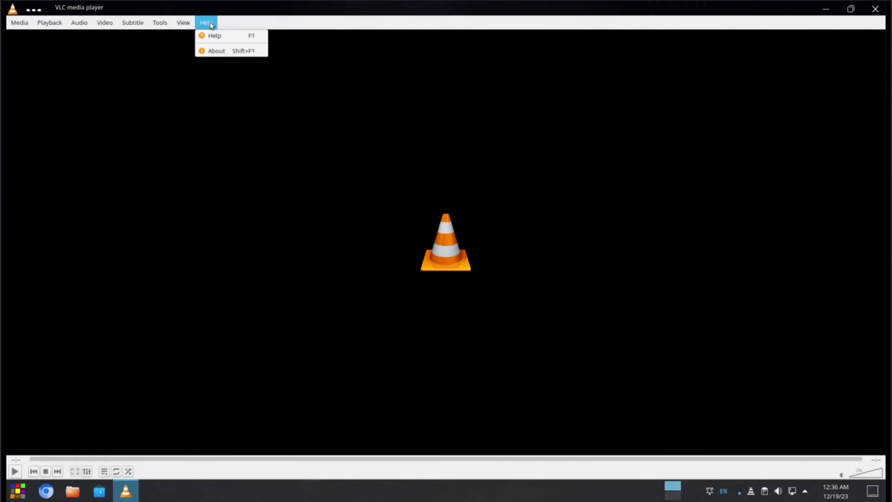
left_click(218, 52)
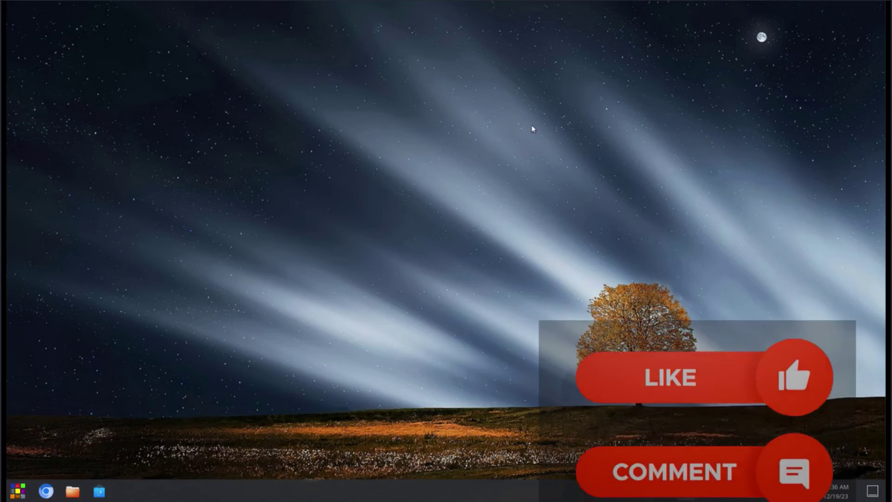
left_click(17, 490)
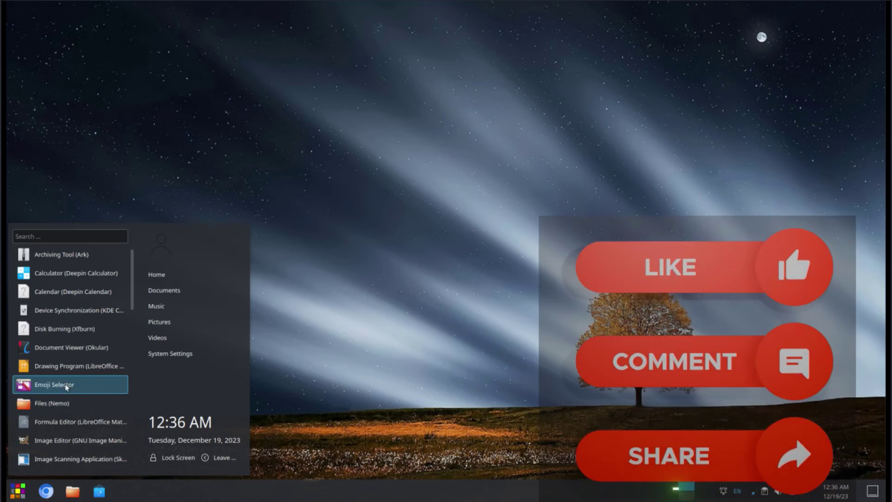
scroll(66, 387, "down", 5)
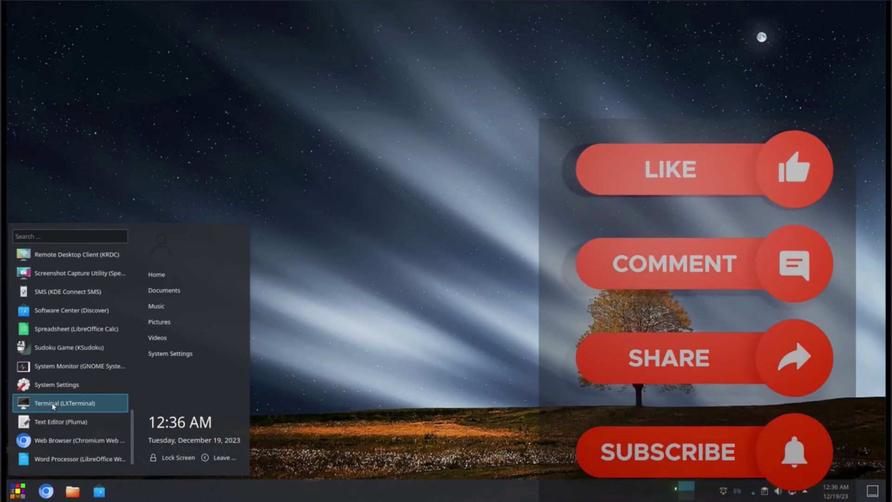
left_click(53, 404)
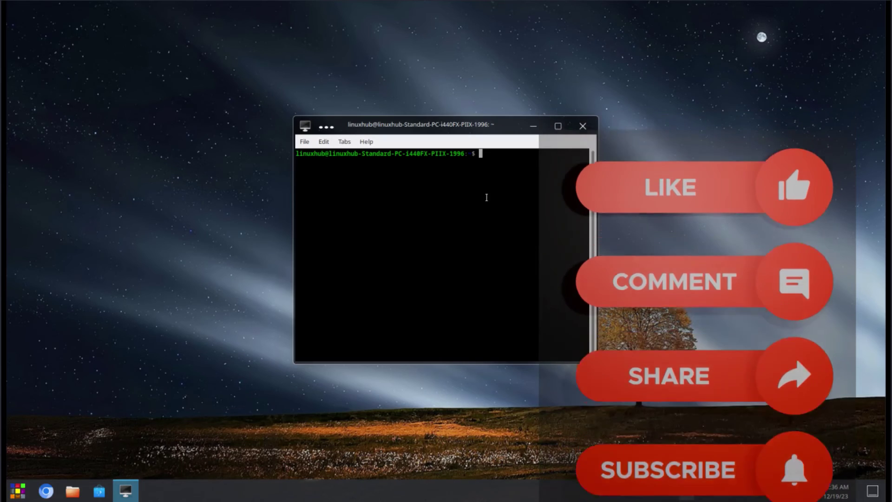
double_click(494, 124)
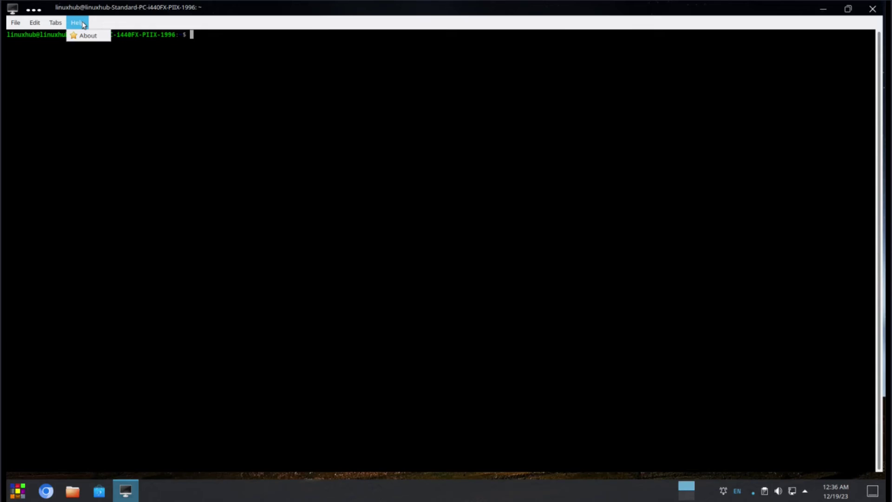
left_click(93, 37)
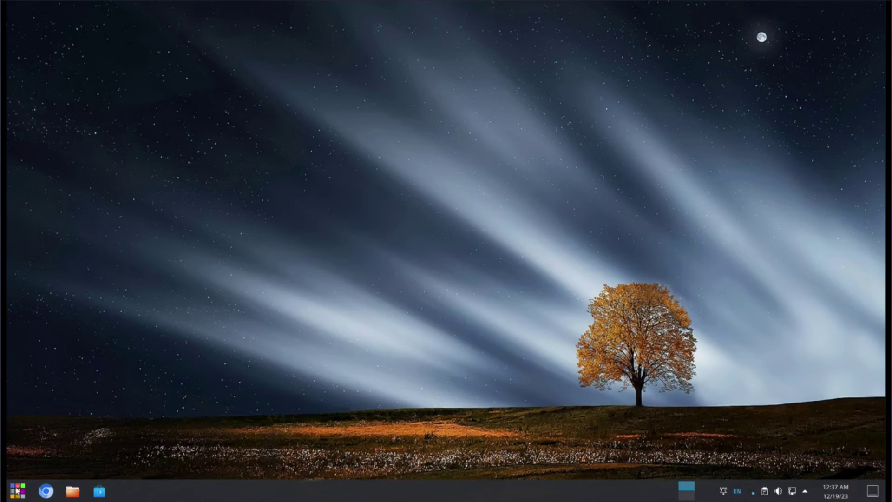
left_click(17, 490)
scroll(79, 371, "down", 5)
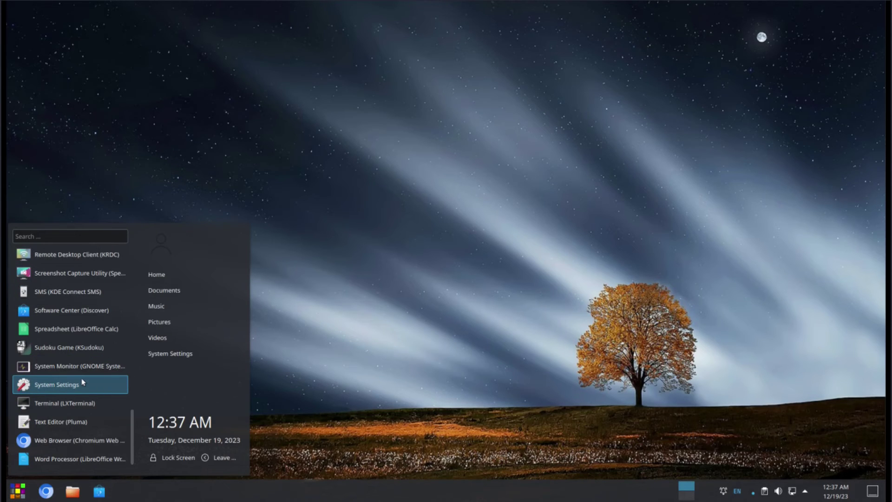
left_click(43, 424)
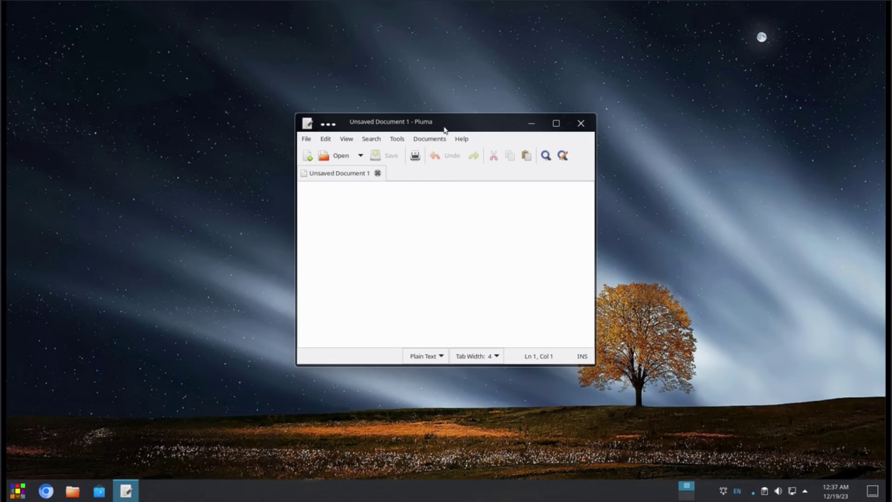
double_click(460, 122)
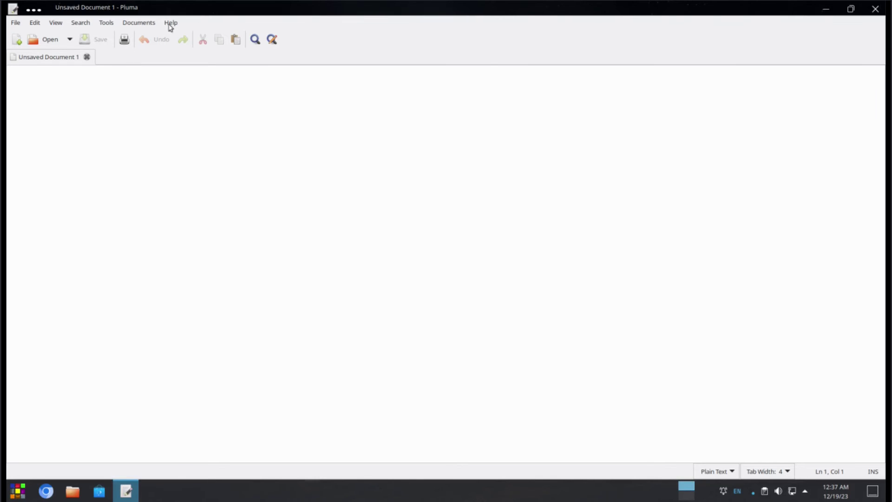
left_click(184, 48)
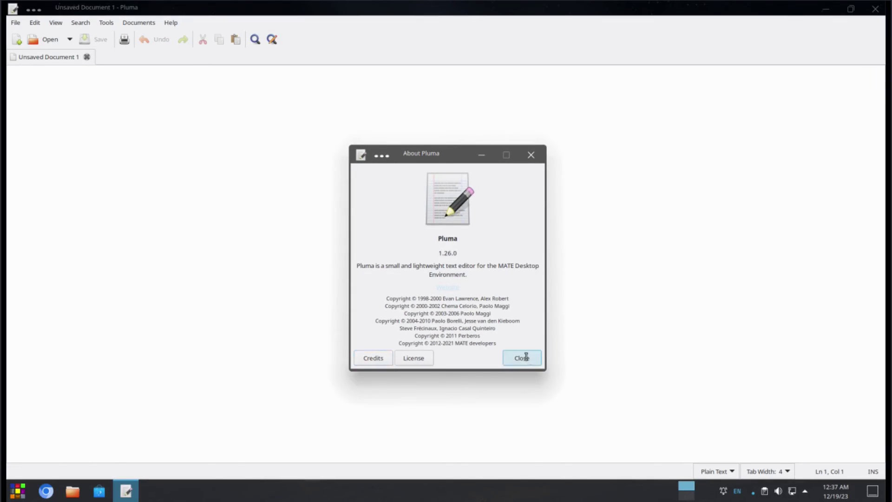
left_click(521, 357)
left_click(874, 11)
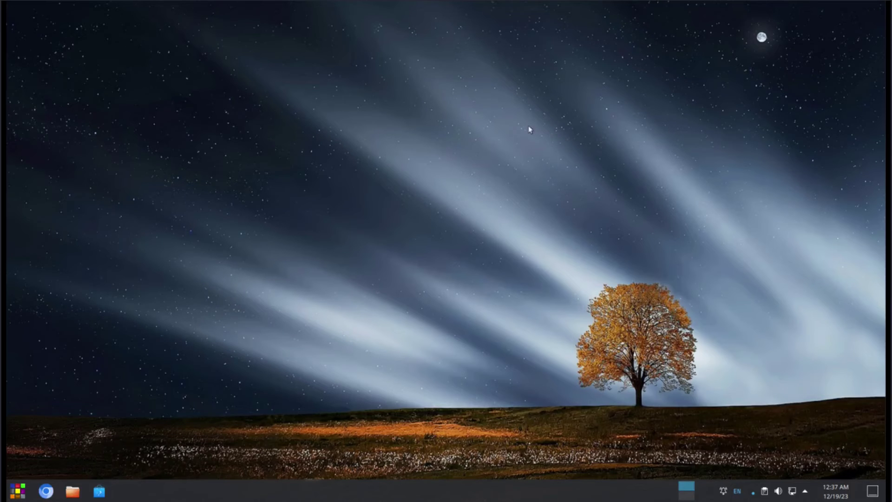
Step: Open System Settings in a smaller window and place the Home file manager window top-left
left_click(17, 493)
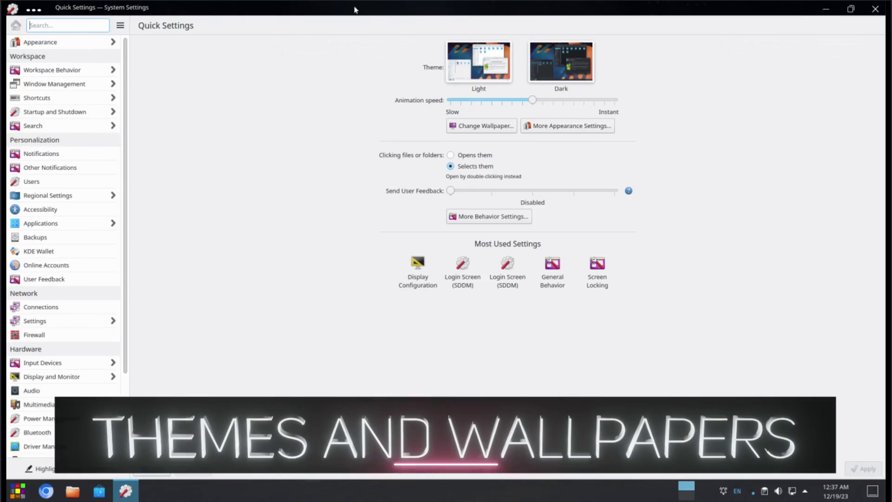
left_click_drag(375, 12, 676, 21)
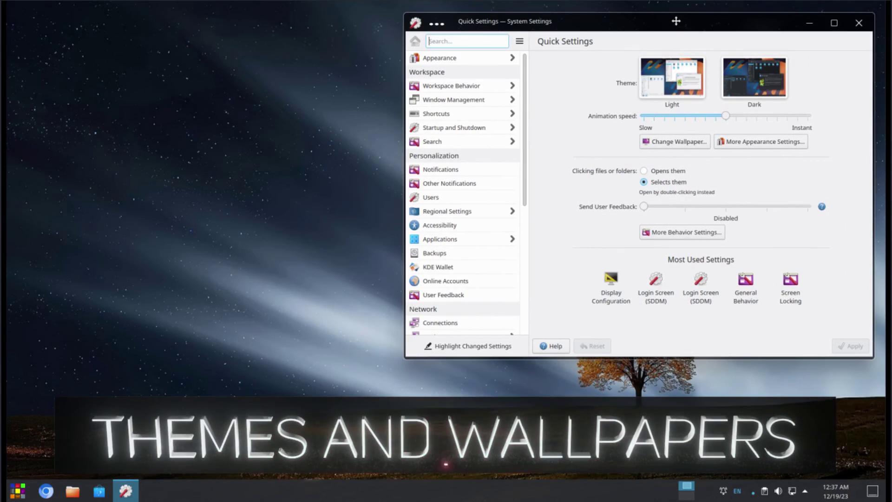
left_click(72, 493)
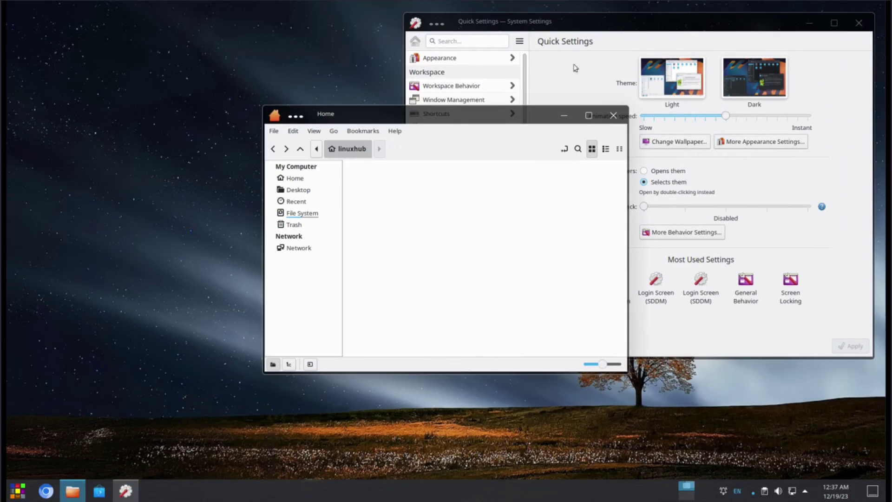
left_click_drag(520, 116, 279, 39)
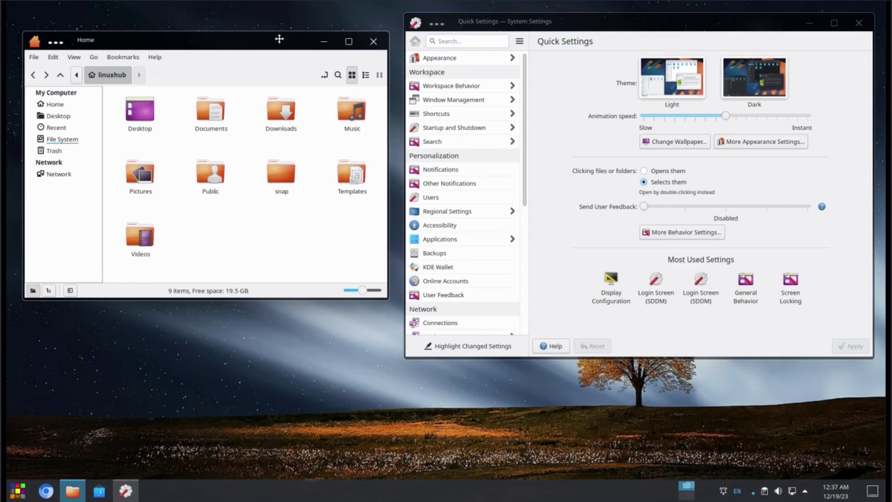
Step: On the Global Theme page, apply Breeze and then Breeze Dark to preview them
left_click(449, 62)
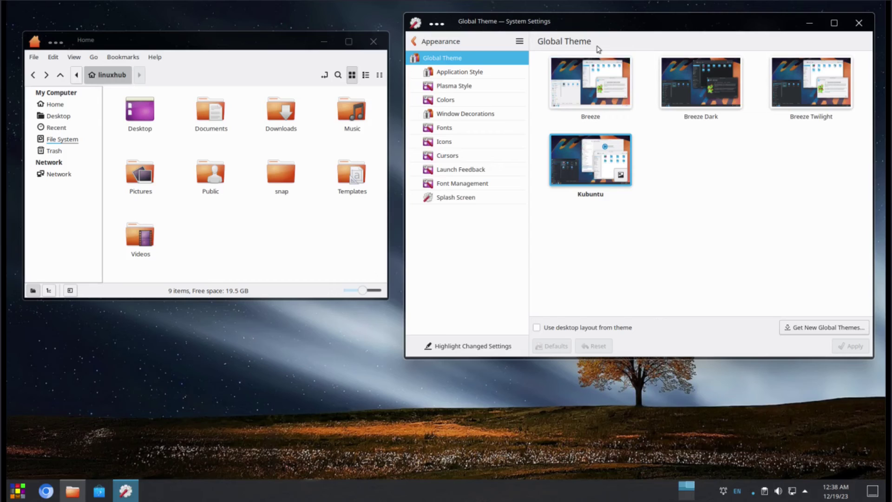
left_click(579, 89)
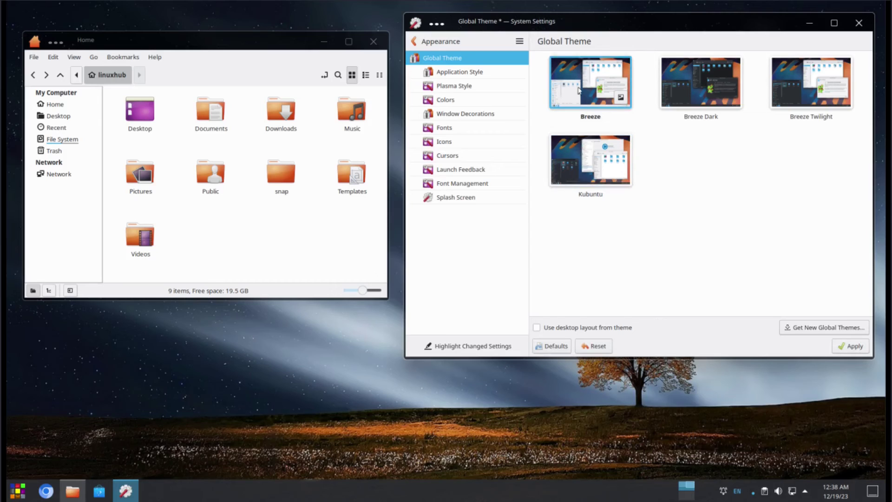
left_click(854, 347)
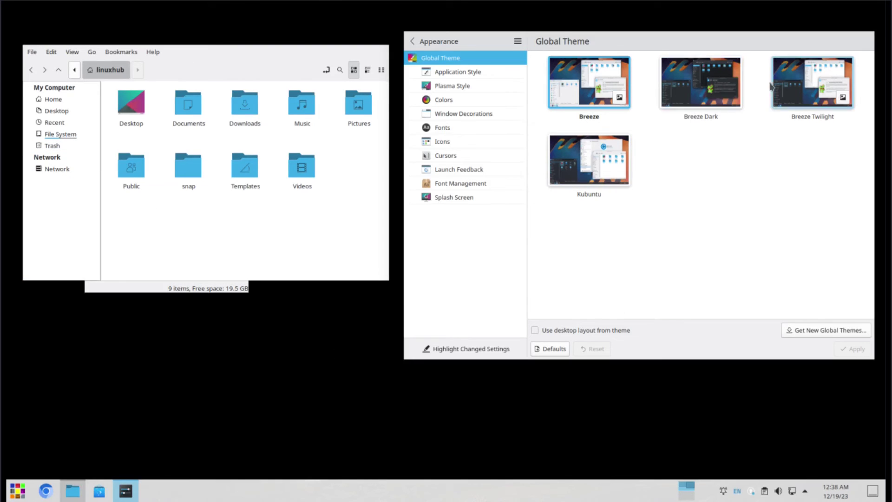
left_click(699, 83)
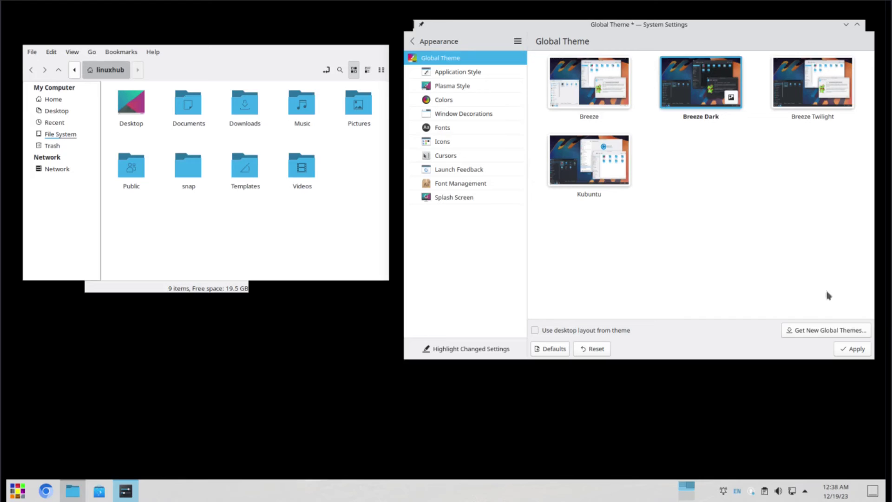
left_click(852, 348)
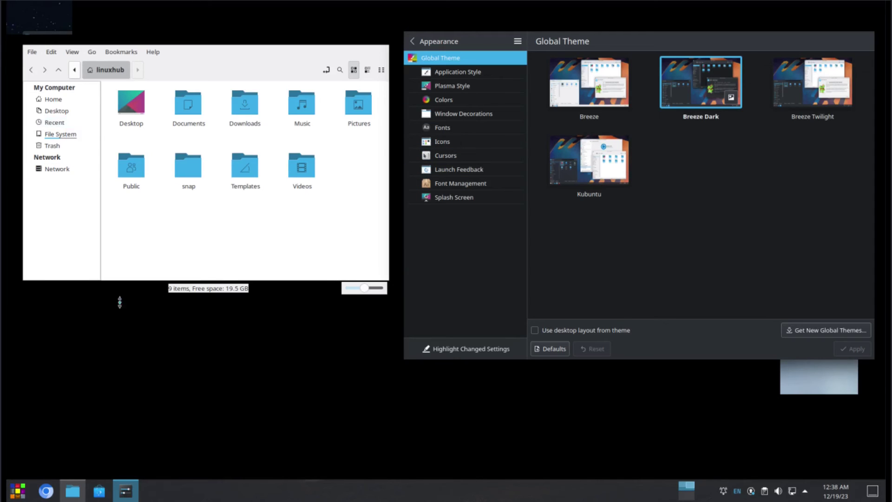
Step: Try Breeze Twilight and Kubuntu, then apply Breeze Dark as the final global theme
left_click(816, 87)
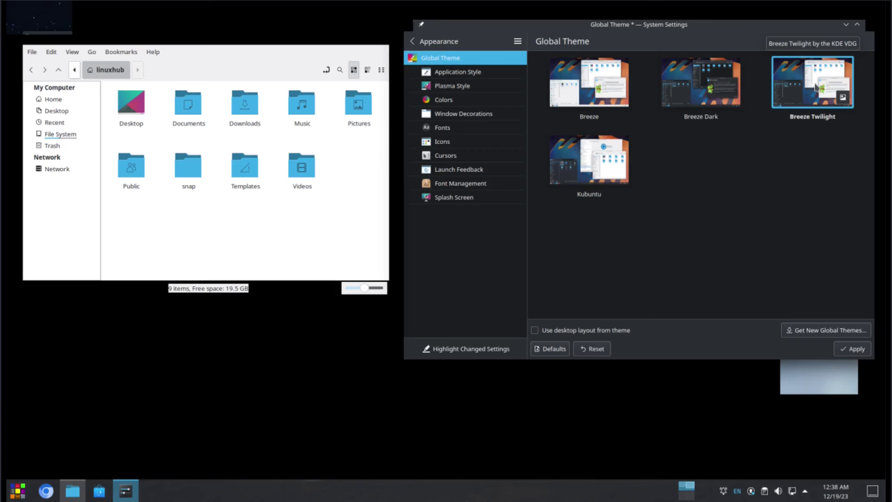
left_click(850, 350)
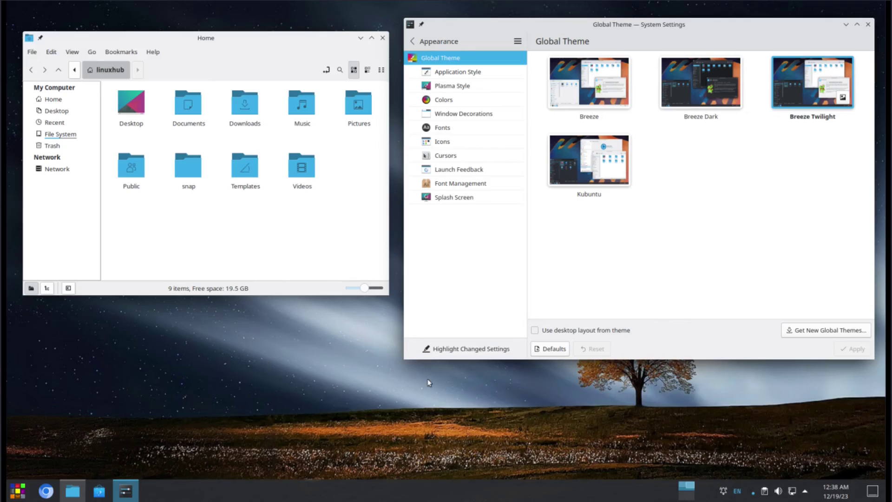
left_click(572, 157)
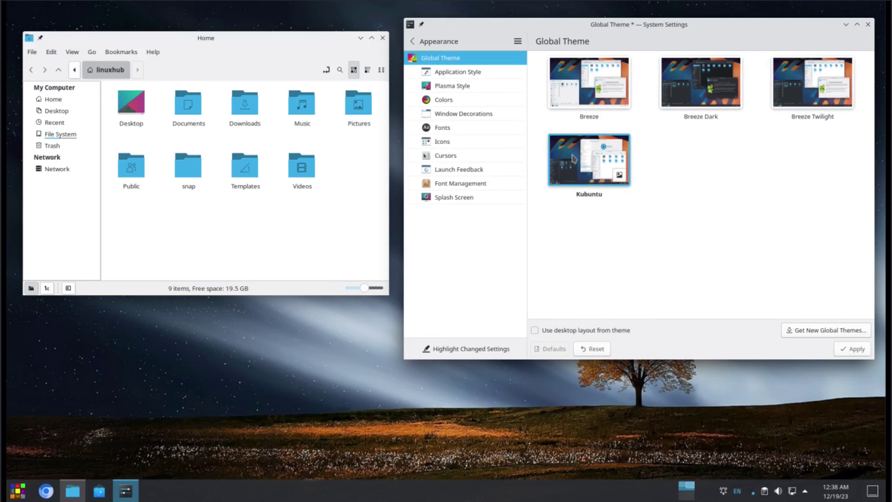
left_click(850, 349)
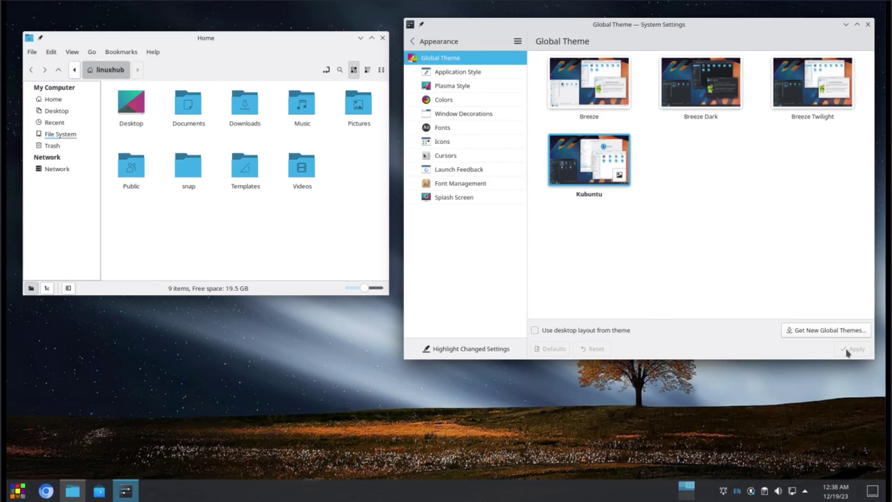
left_click(686, 87)
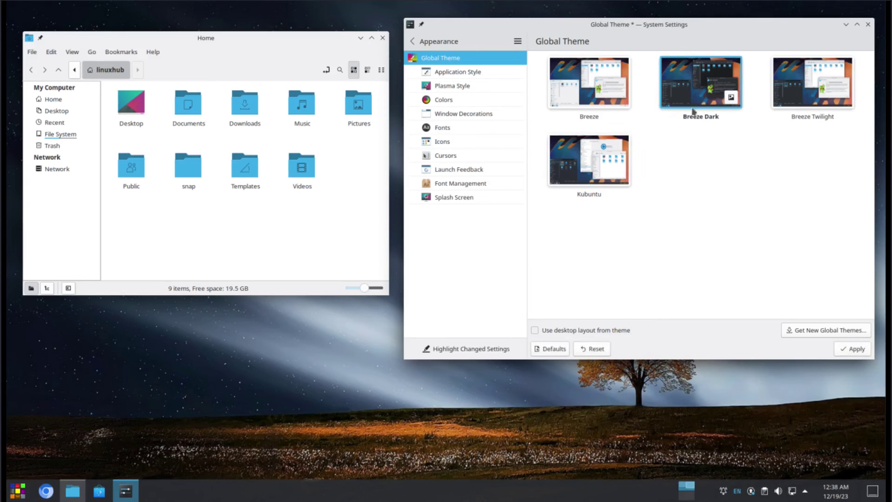
left_click(846, 352)
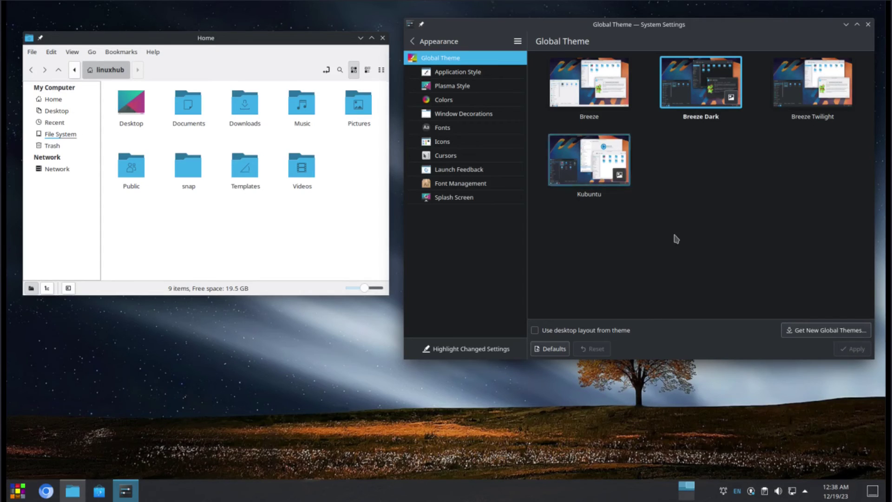
Step: Visit Application Style, then close the Home file manager and System Settings windows
left_click(449, 74)
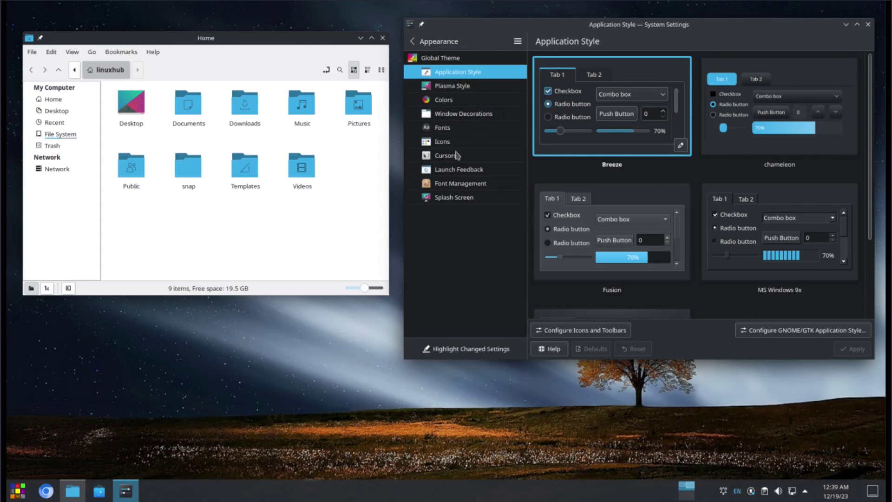
left_click(383, 39)
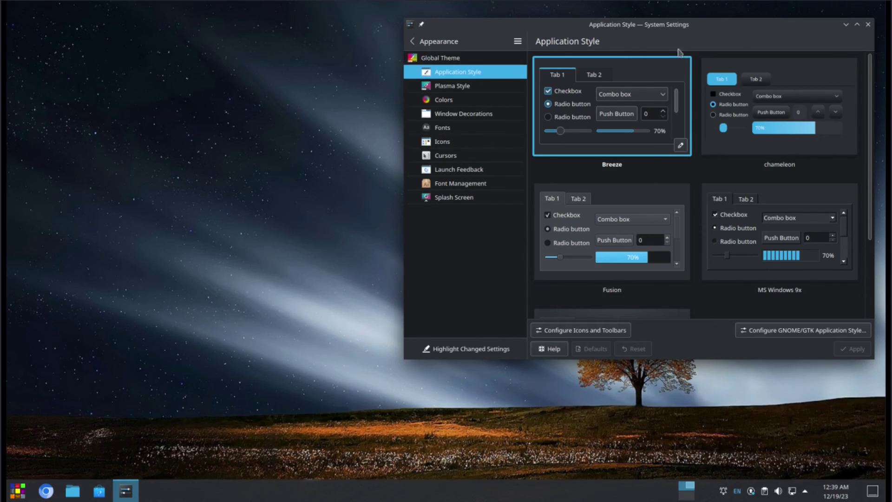
left_click(868, 25)
Step: Open Configure Desktop and Wallpaper from the desktop menu and move it top-right
right_click(688, 70)
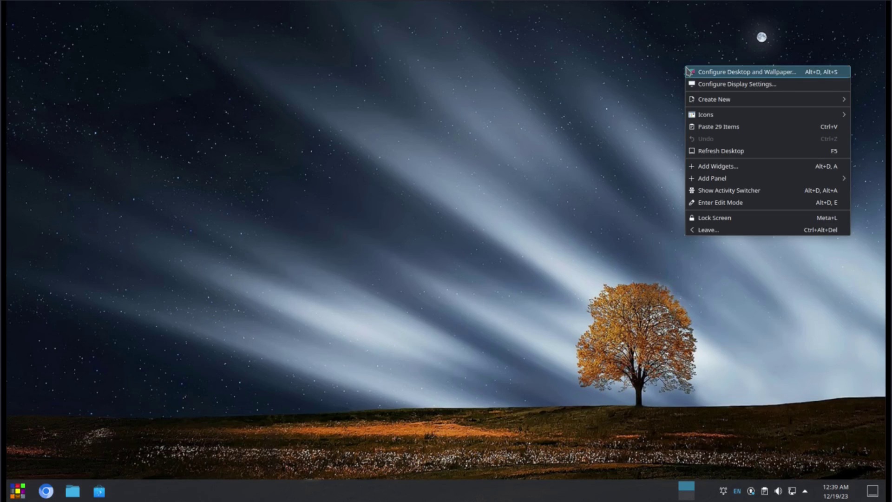
left_click(746, 71)
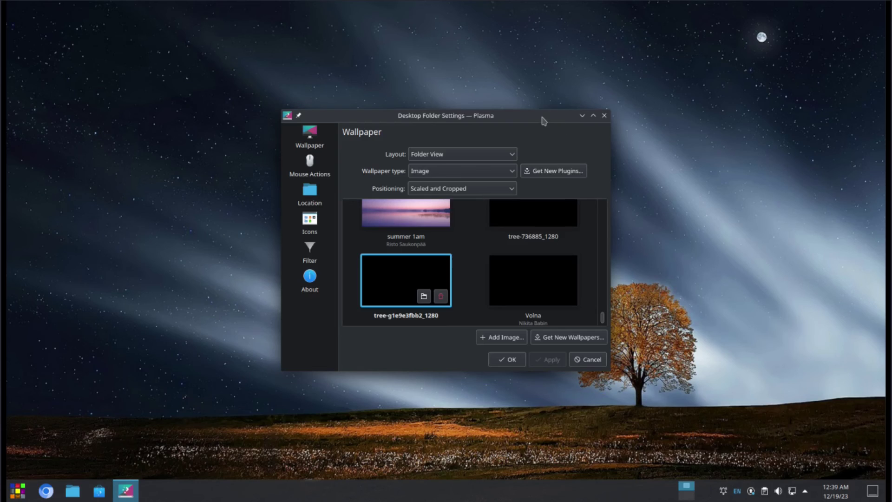
left_click_drag(542, 116, 807, 20)
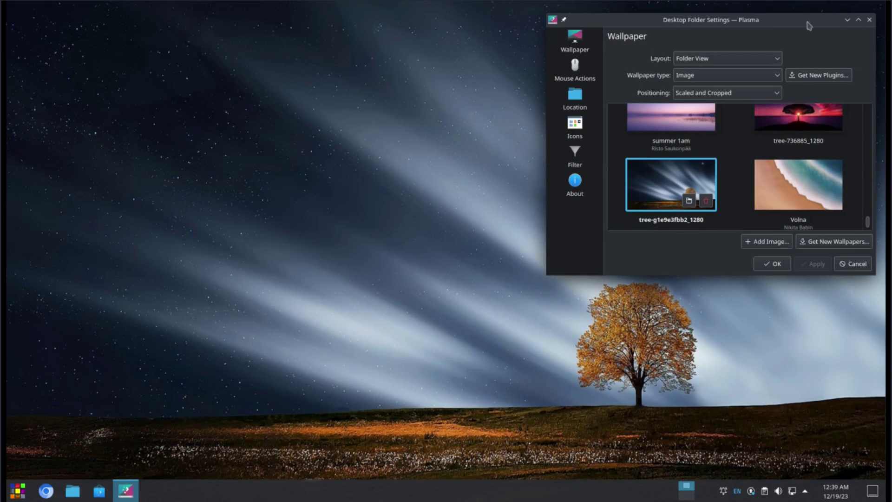
scroll(721, 166, "up", 5)
scroll(721, 167, "up", 8)
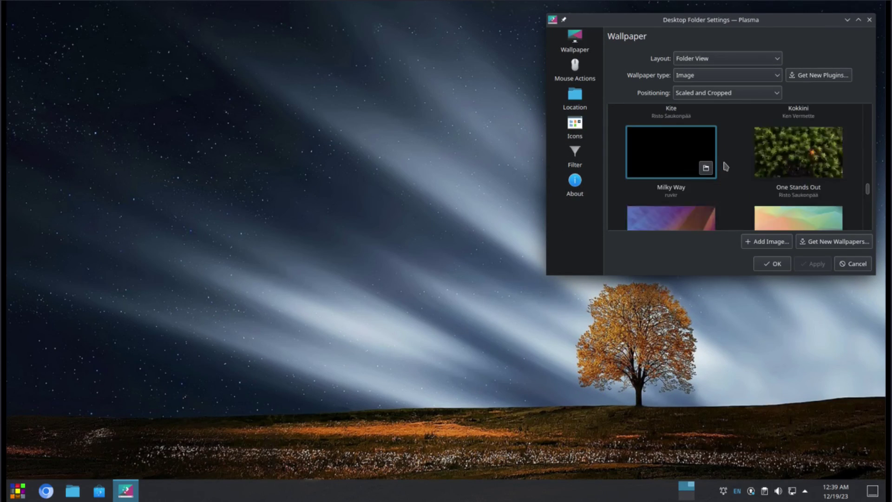
scroll(730, 153, "up", 6)
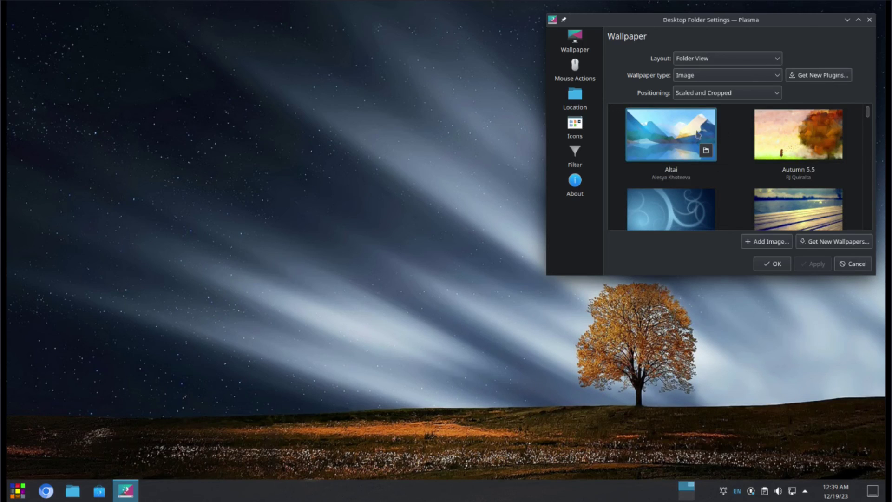
Step: Try the Altai, Autumn 5.5, By the water and Blue Curl wallpapers
left_click(659, 139)
left_click(812, 264)
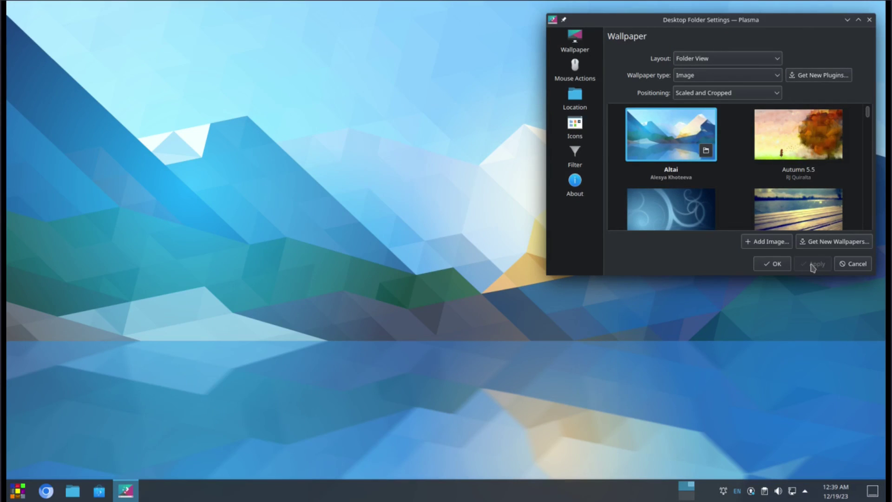
left_click(810, 140)
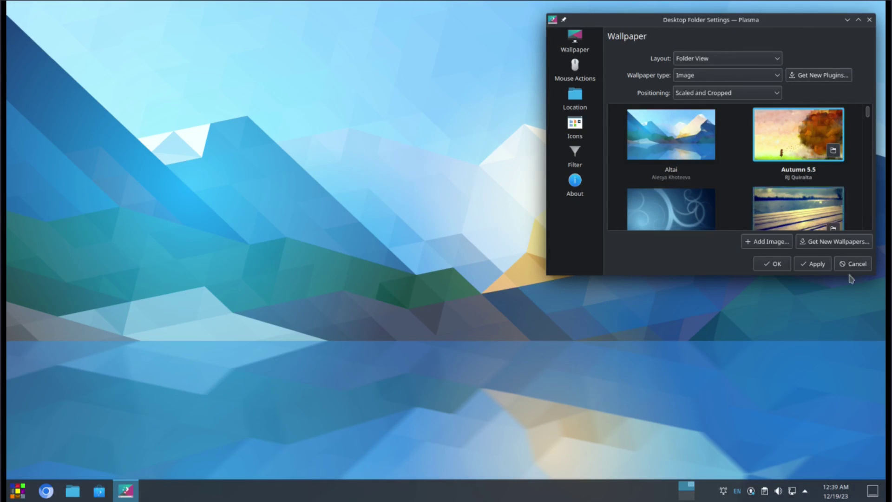
left_click(813, 264)
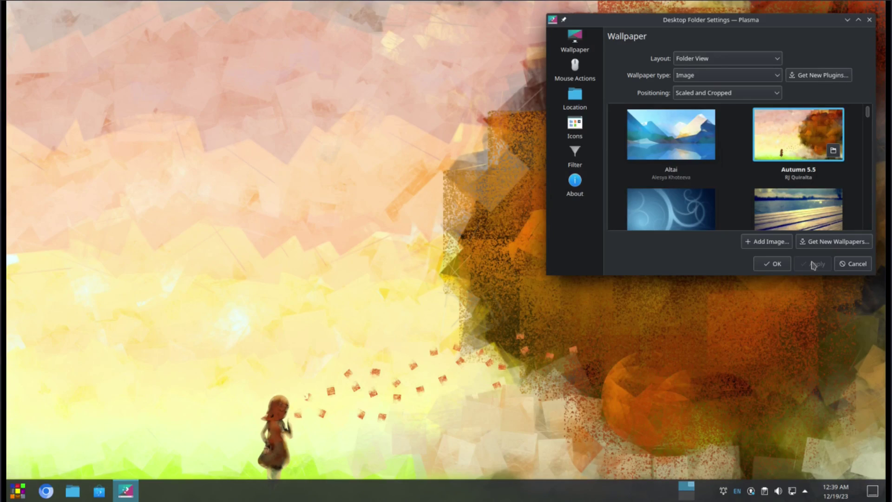
left_click(785, 207)
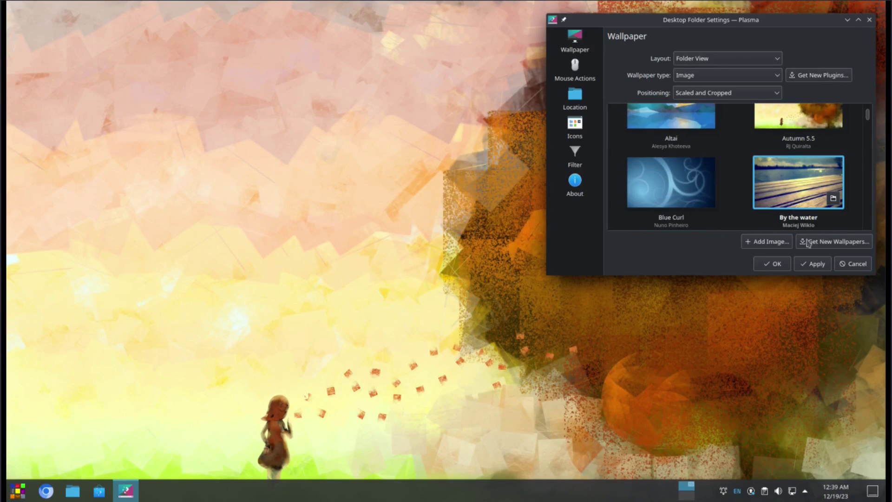
left_click(813, 264)
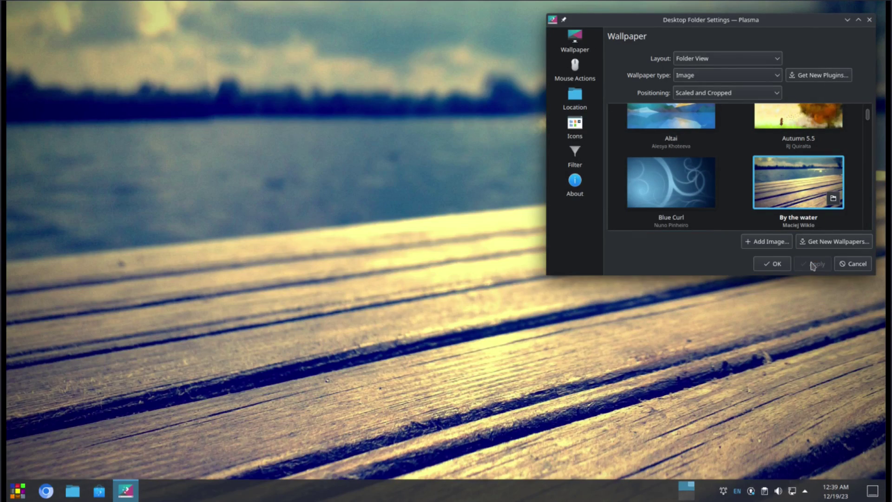
left_click(675, 198)
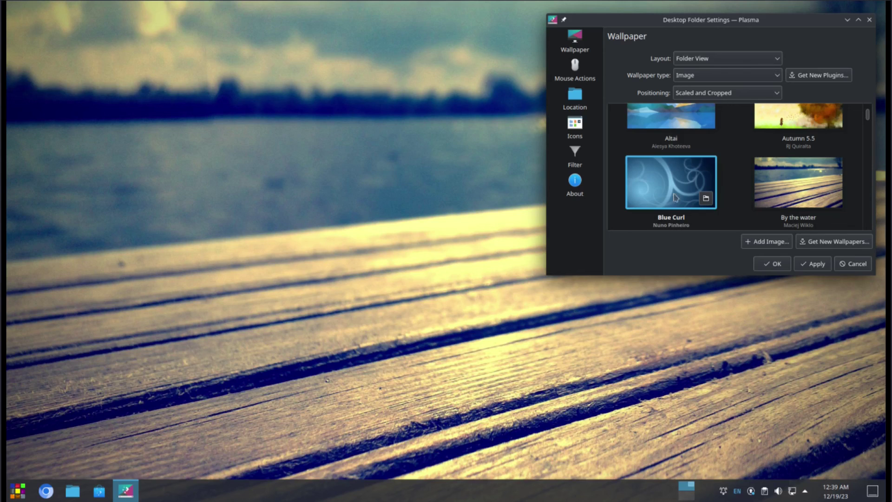
left_click(813, 264)
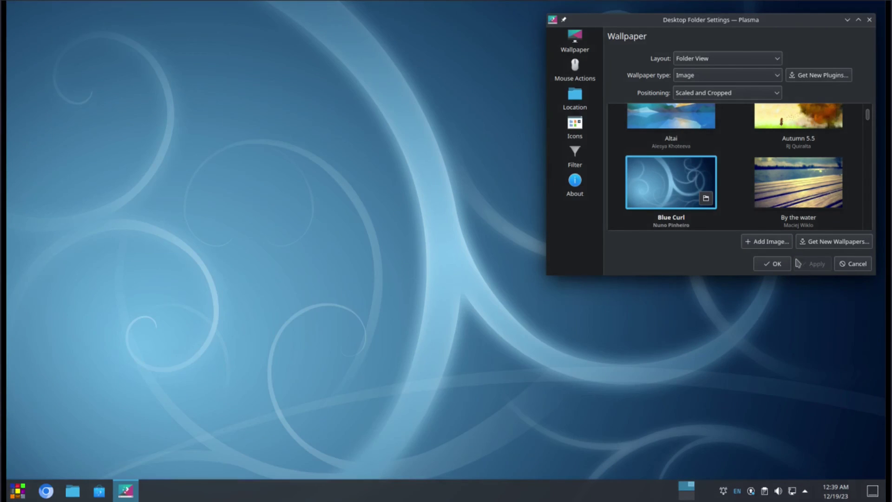
Step: Try the Canopée and Cascade wallpapers
scroll(743, 189, "down", 2)
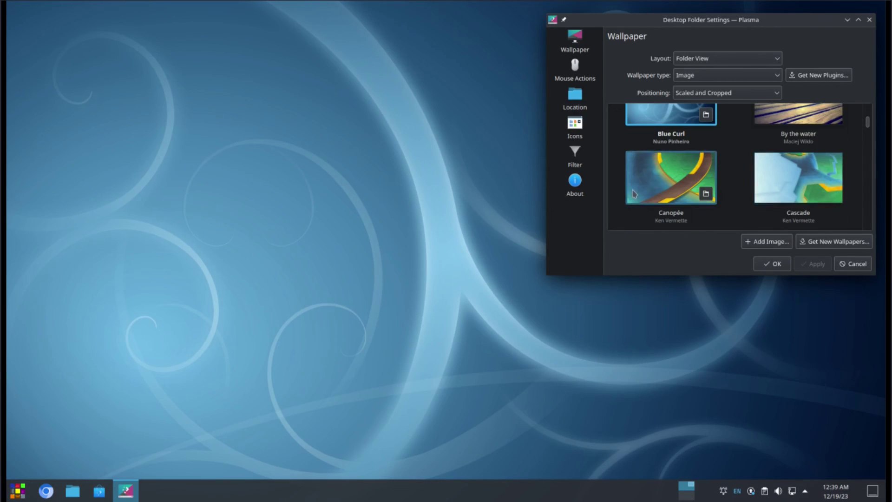
left_click(652, 185)
left_click(807, 264)
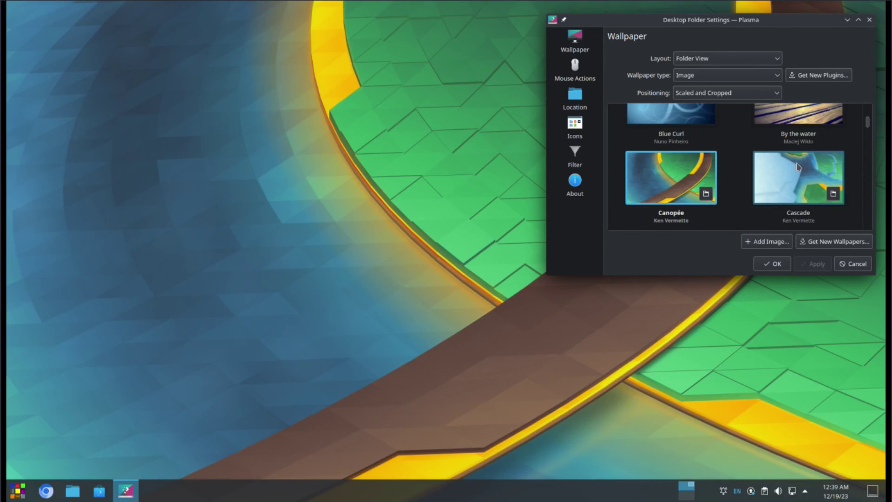
left_click(797, 167)
left_click(808, 264)
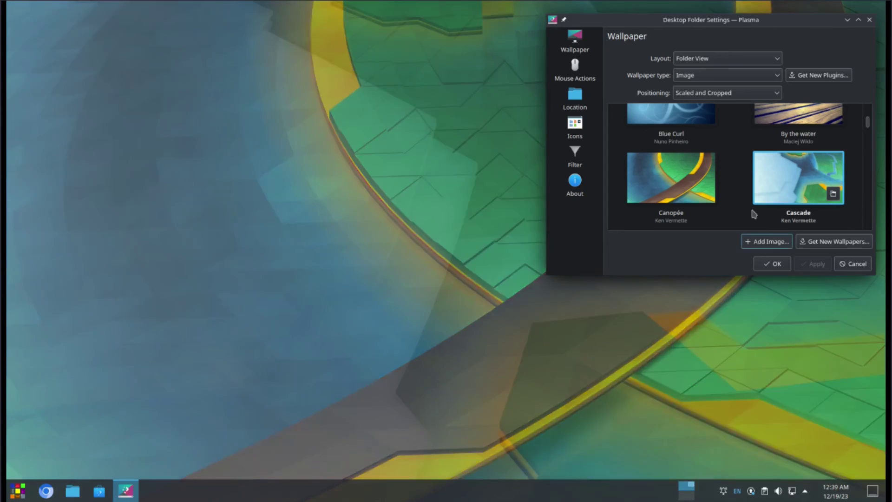
Step: Apply the teal Horos bubbles image as the desktop wallpaper
scroll(746, 208, "down", 1)
scroll(746, 208, "down", 5)
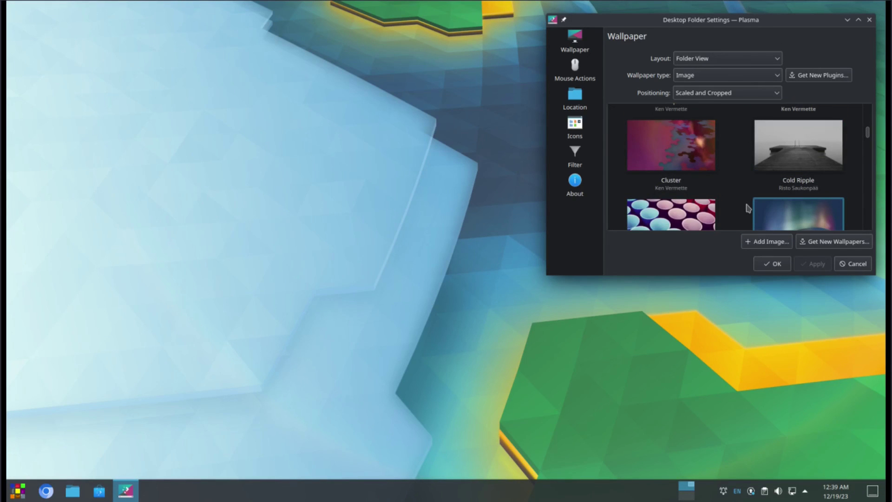
scroll(746, 207, "down", 9)
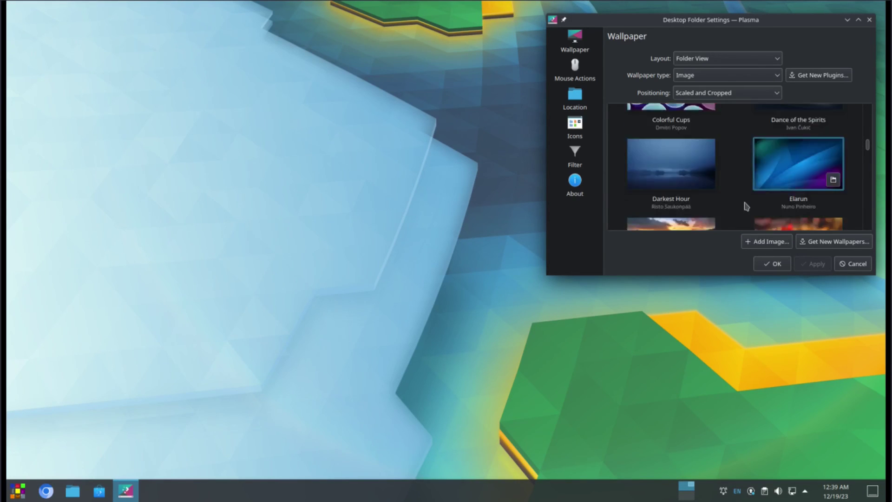
scroll(745, 206, "down", 8)
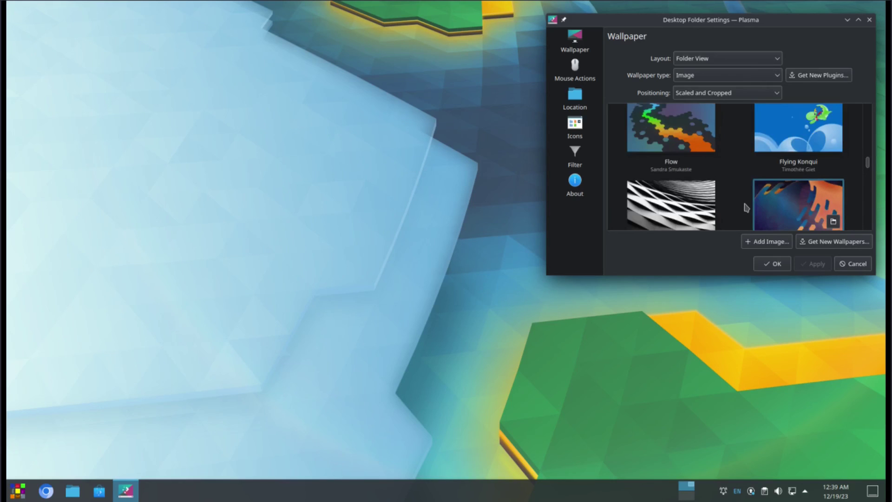
left_click(689, 133)
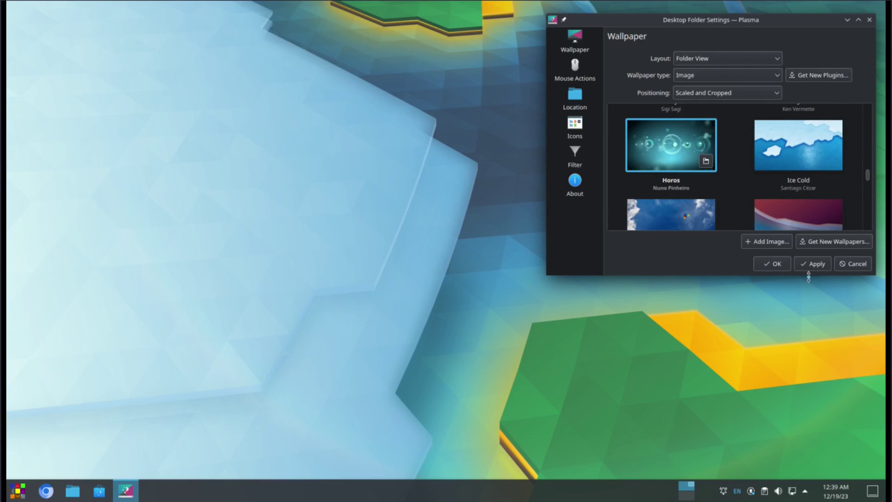
left_click(811, 264)
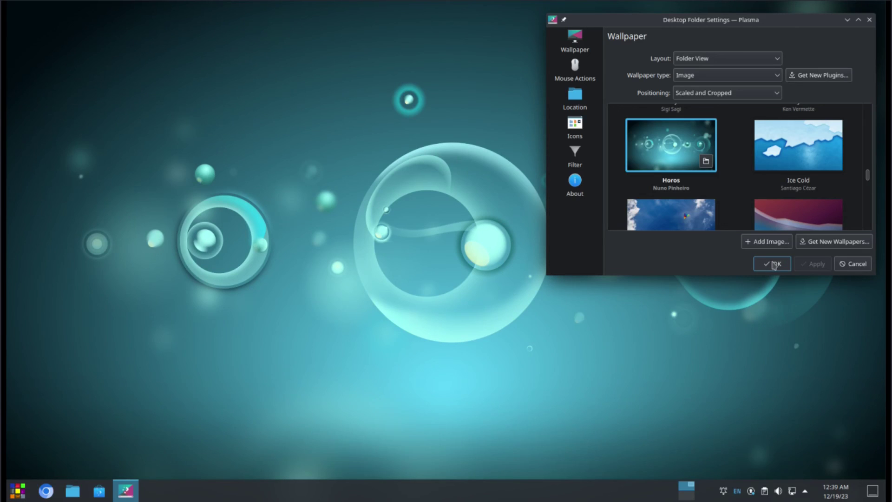
Step: Confirm Desktop Folder Settings with OK to keep the Horos wallpaper
left_click(774, 265)
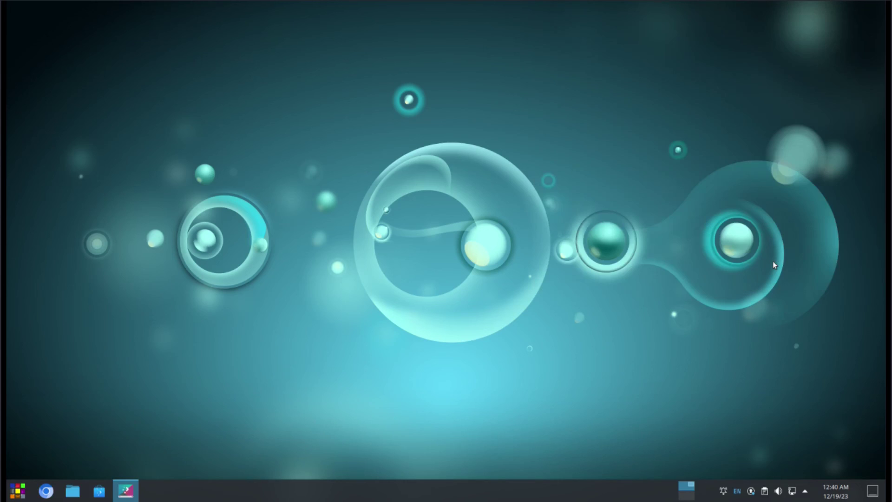